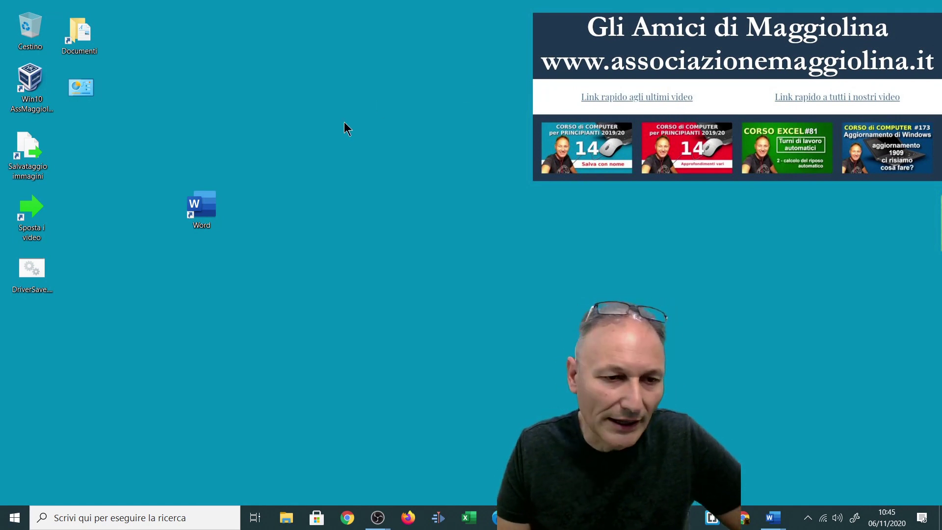
Step: Launch Microsoft Word from its desktop shortcut
double_click(210, 203)
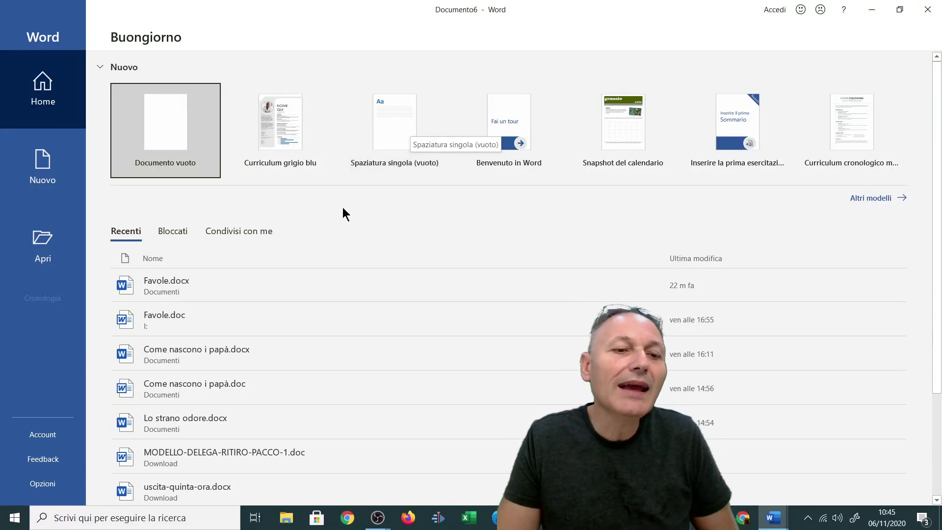
Step: Create a new blank document (Documento vuoto) and zoom the page view to 160%
left_click(183, 129)
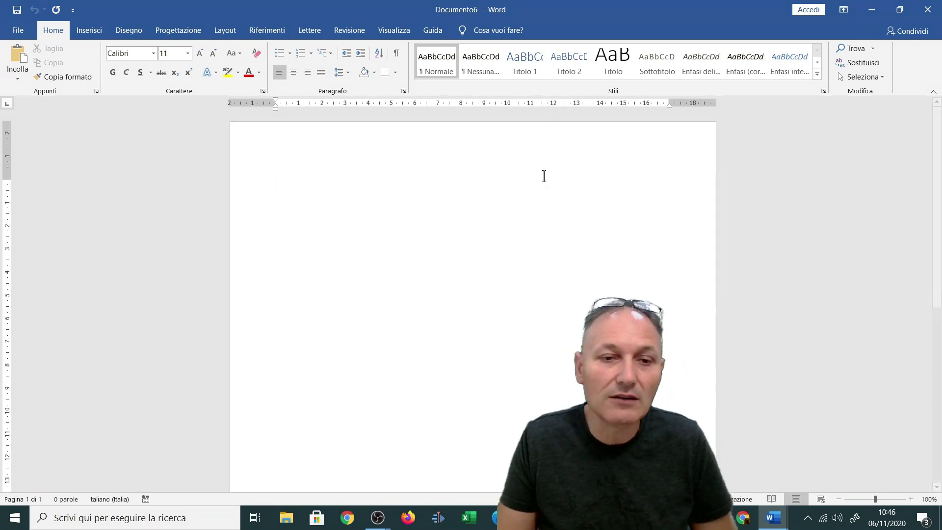
left_click(910, 499)
left_click(911, 499)
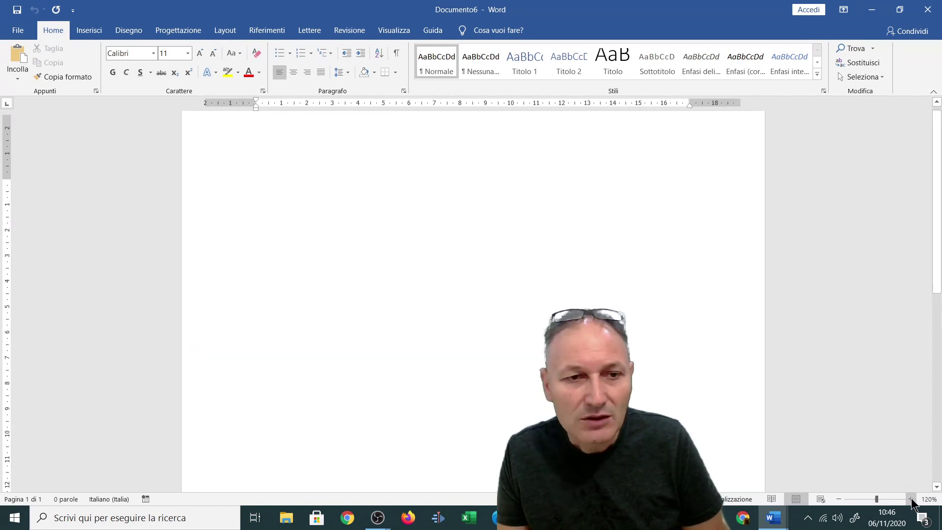
left_click(911, 499)
left_click(911, 499)
left_click(911, 499)
left_click(911, 499)
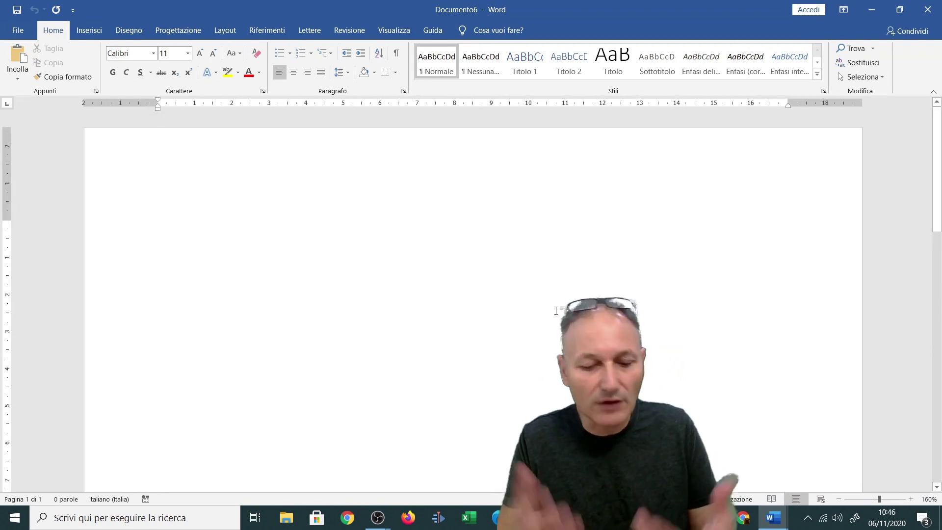
Step: Type the heading 'Lista partecipanti maratona:' and start the participant names on the next line
type("Lista partecipanti maratona")
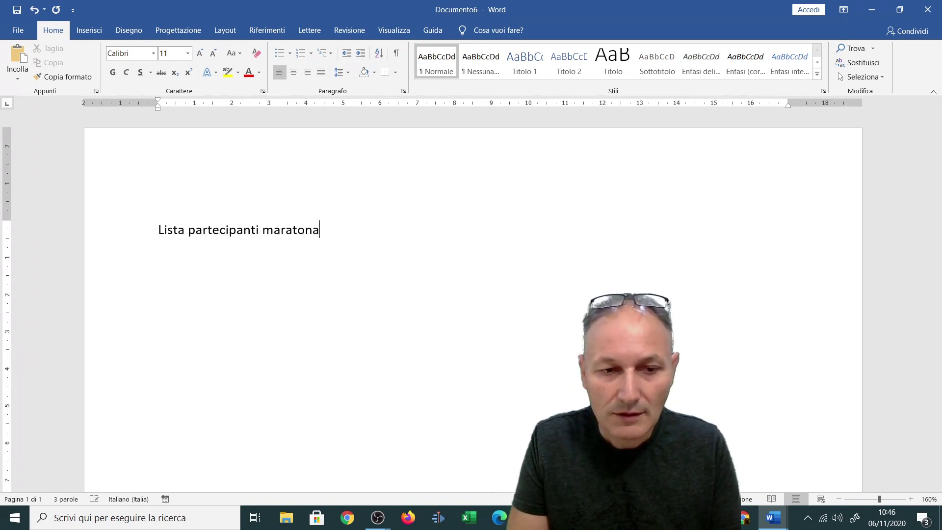
type(":")
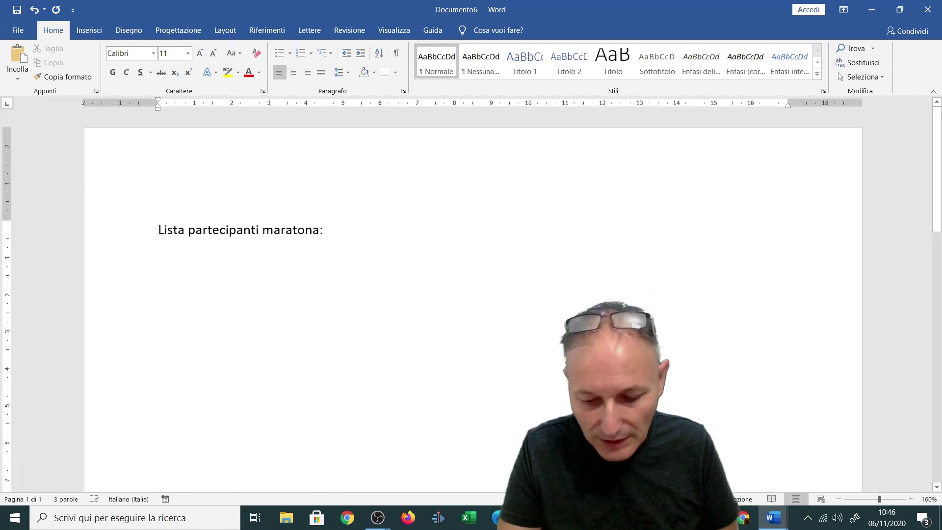
key("Return")
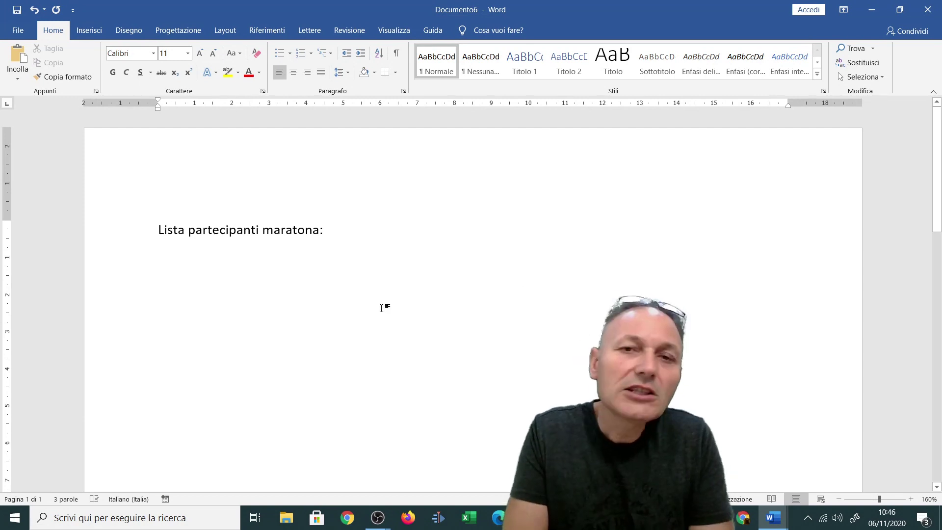
type("Mario Rossi")
type("Giuseppe Verdi")
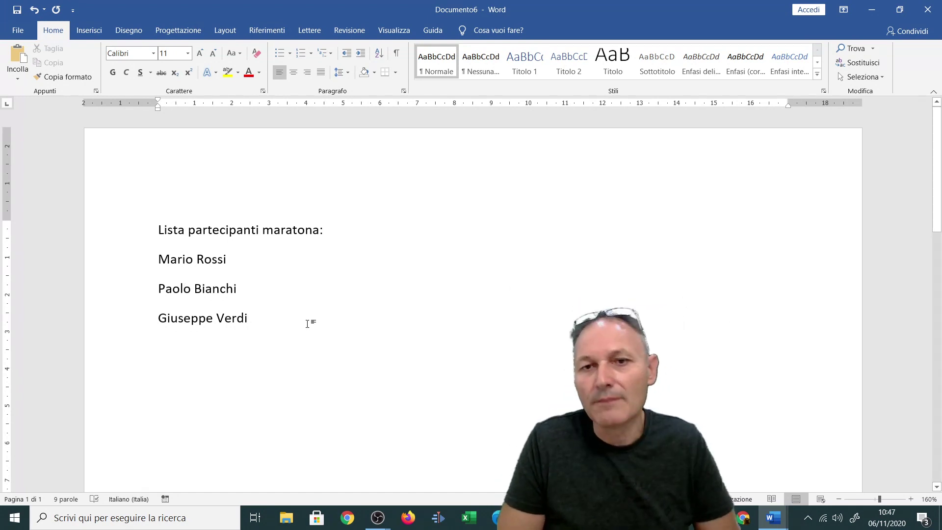
Step: Close the participant list with Non salvare, then relaunch Word from the desktop
left_click(927, 9)
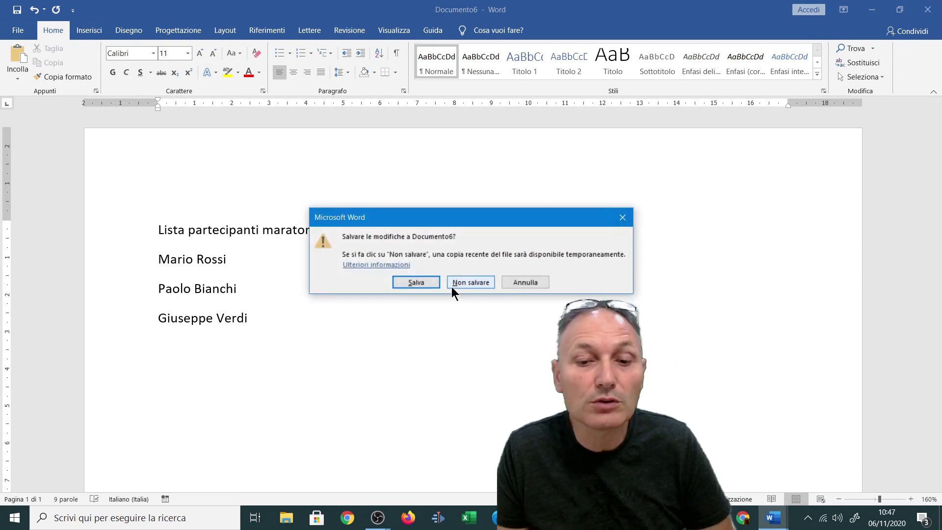
left_click(466, 283)
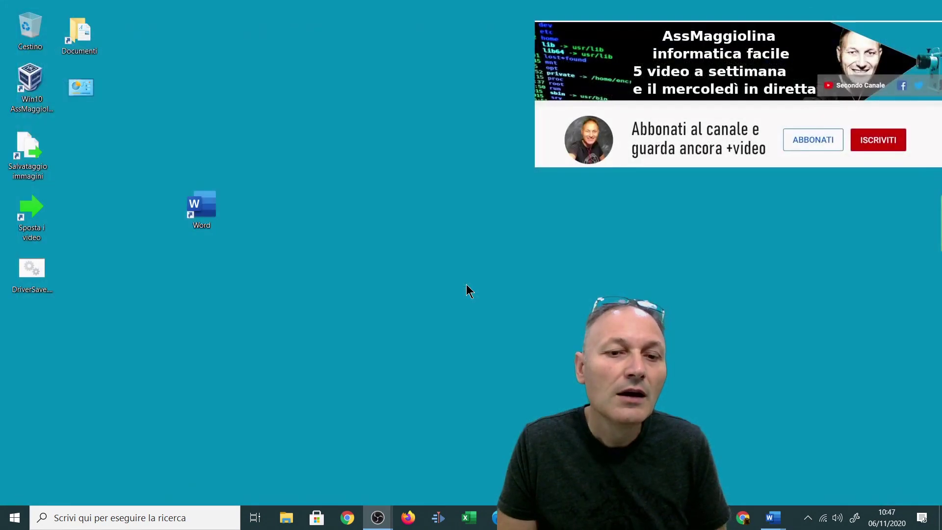
double_click(202, 206)
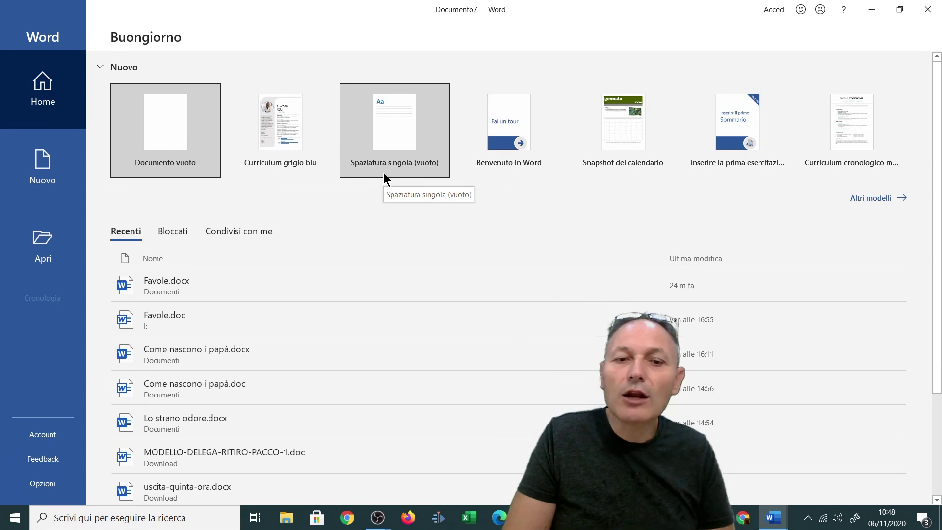
Step: Create a document from the 'Spaziatura singola (vuoto)' template
left_click(385, 141)
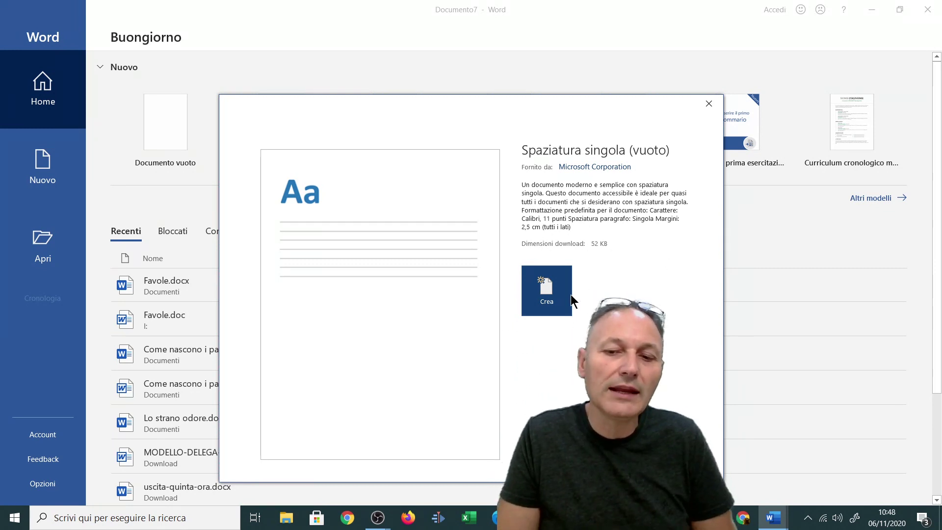
left_click(545, 292)
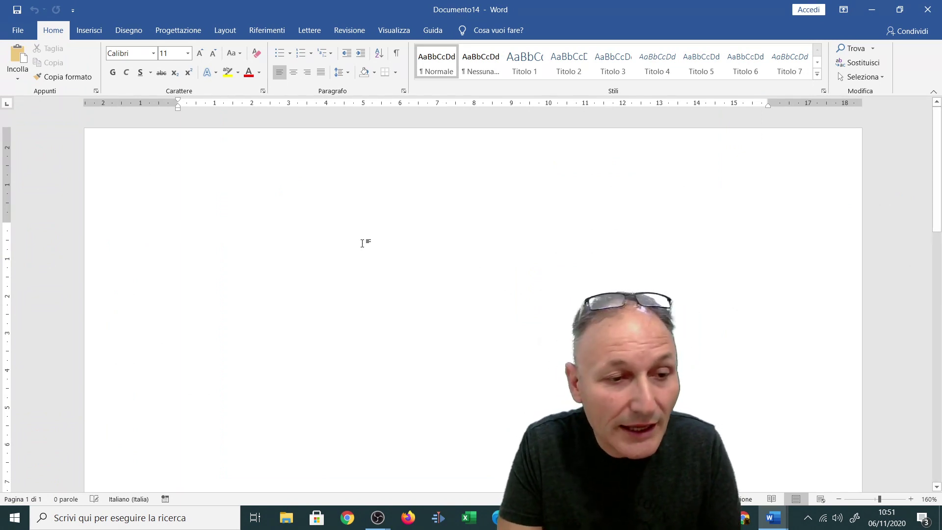
Step: Type 'Lista partecipanti Maratona:' and the participant names on single-spaced lines below it
type("Lista part")
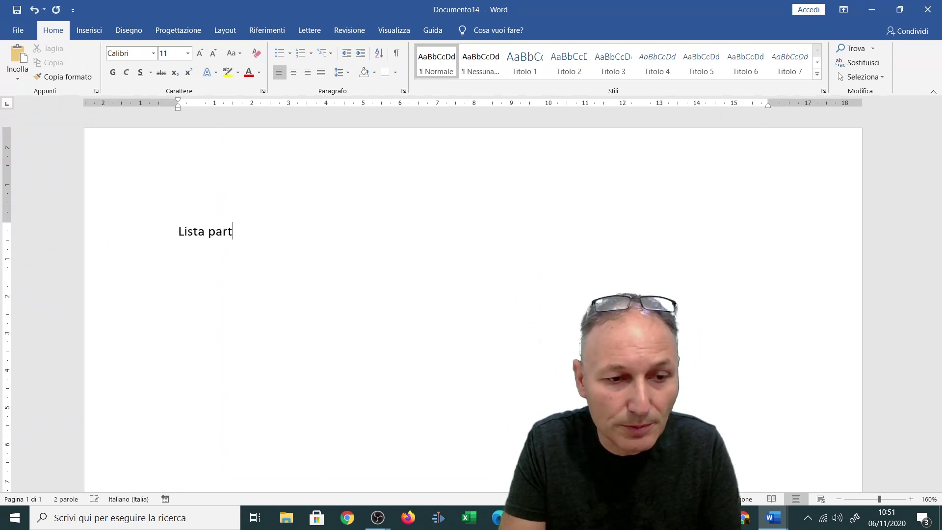
type("ecipanti ")
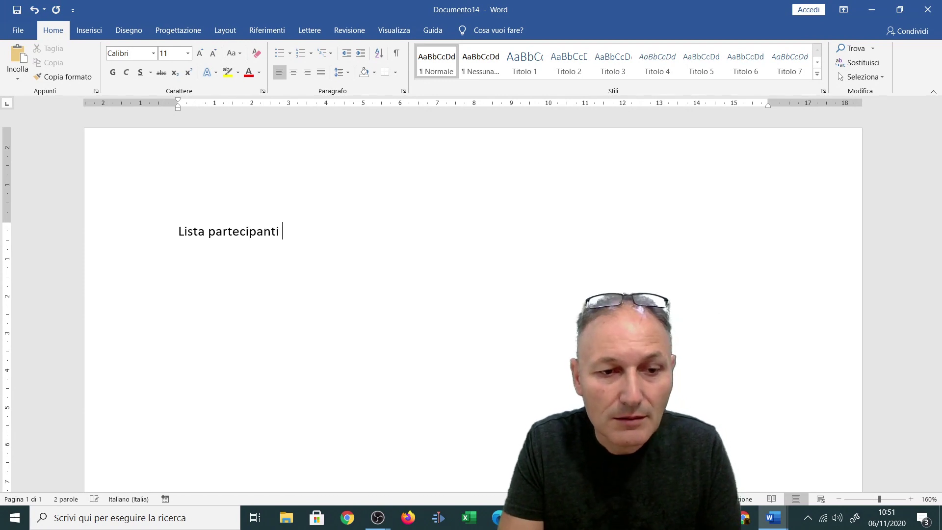
type("Marat")
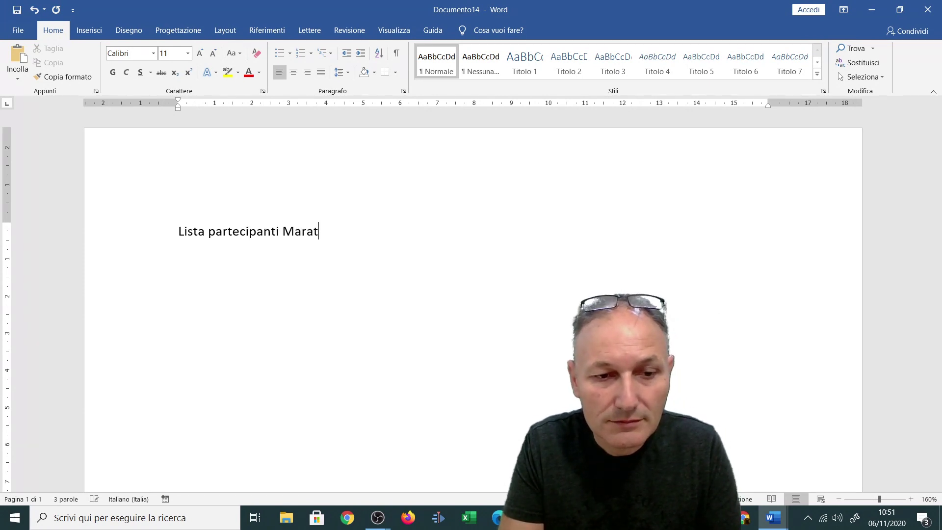
type("ona:")
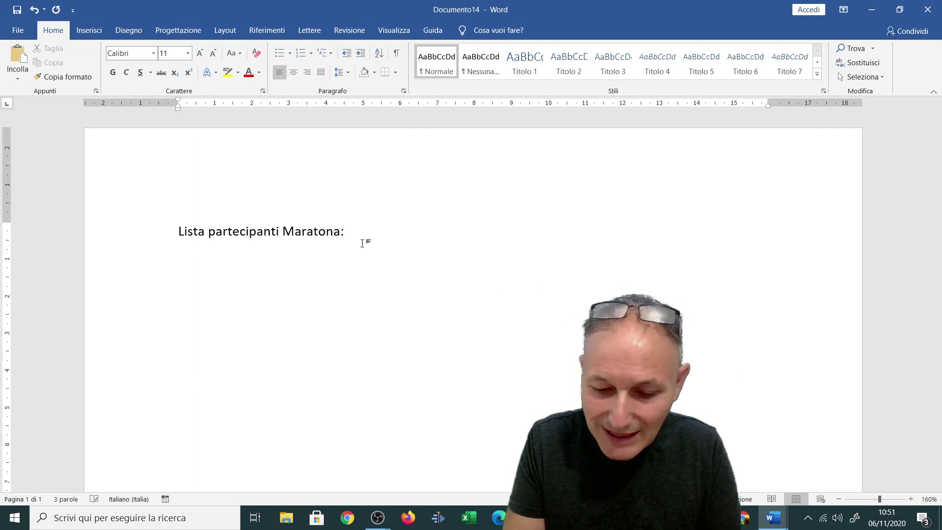
key("Return")
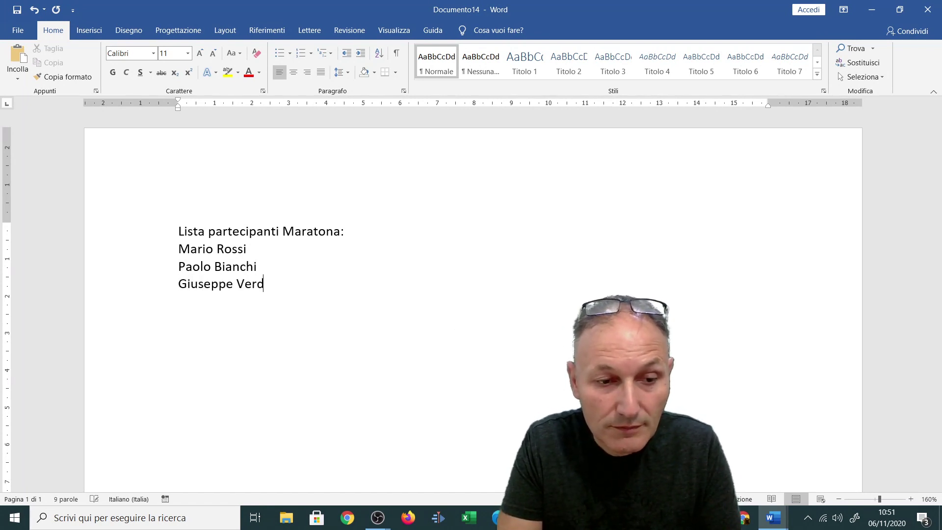
type("i")
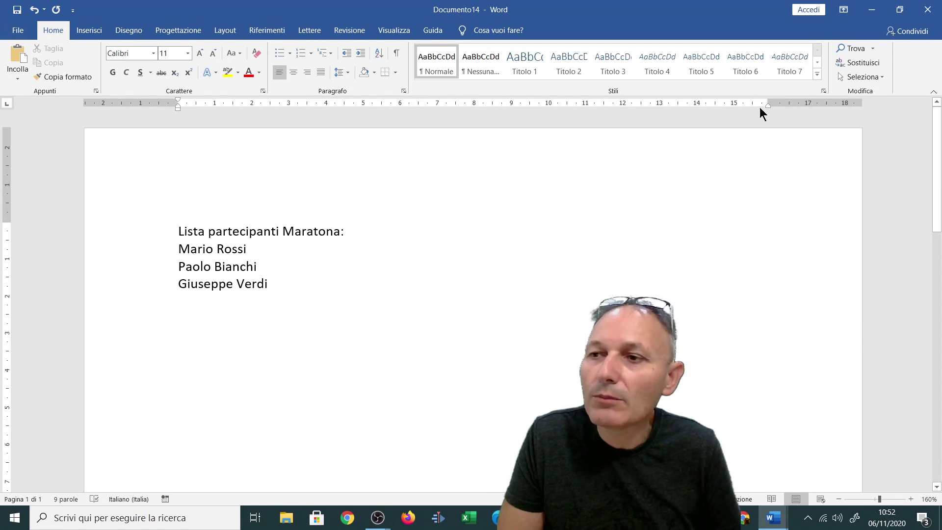
Step: Close the single-spaced list with Non salvare, then relaunch Word from the desktop
left_click(927, 9)
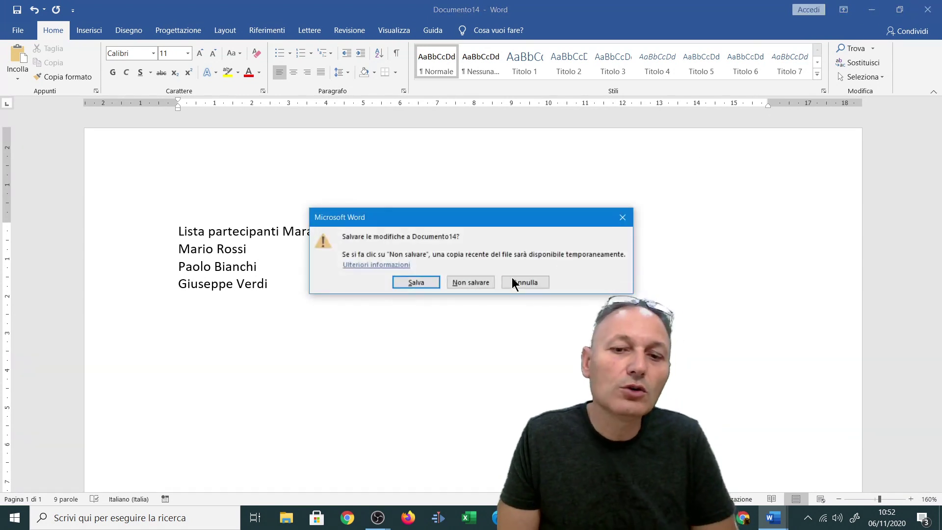
left_click(463, 283)
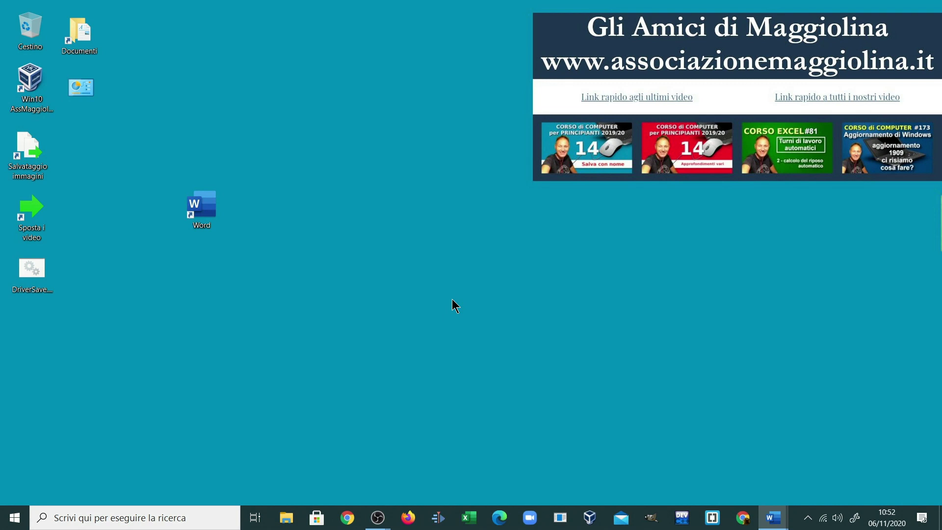
left_click(213, 206)
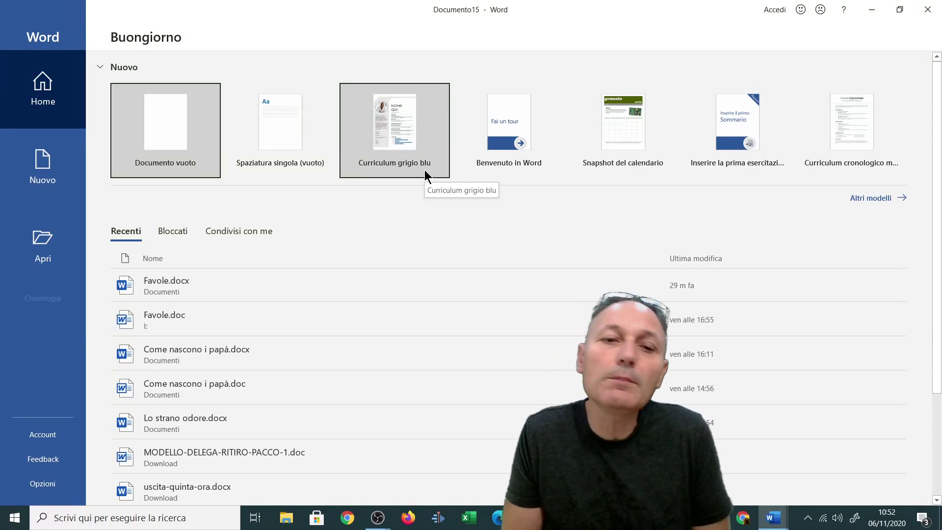
Step: Create a document from the 'Curriculum grigio blu' résumé template
left_click(395, 129)
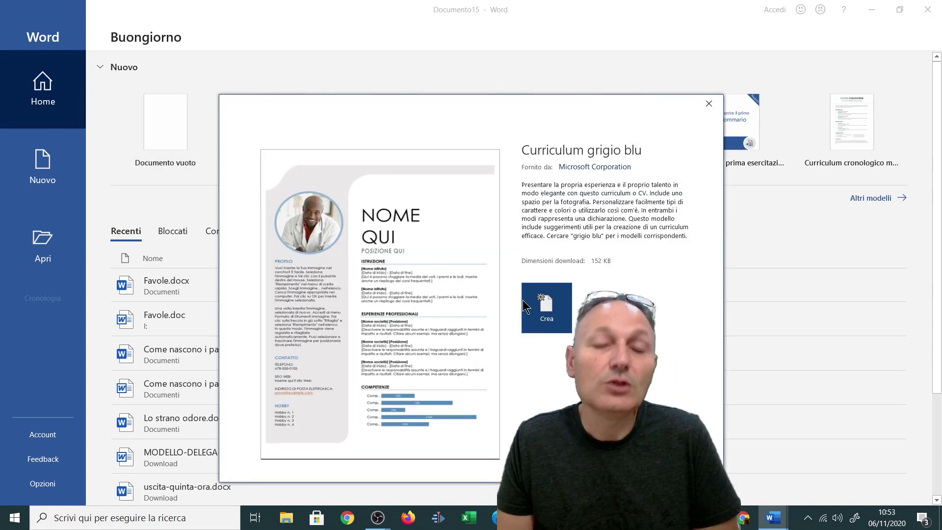
left_click(547, 309)
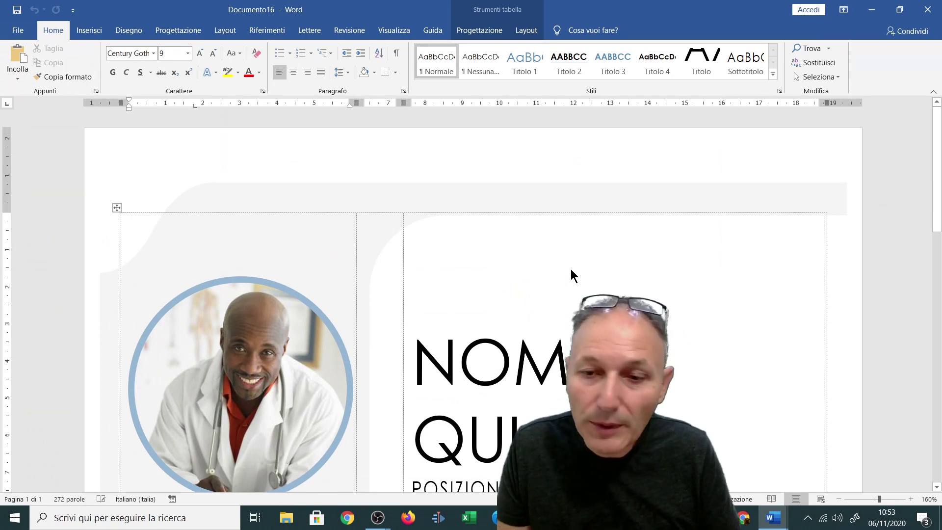
Step: Zoom out and replace the NOME QUI title with a person's full name
left_click(838, 499)
left_click(839, 499)
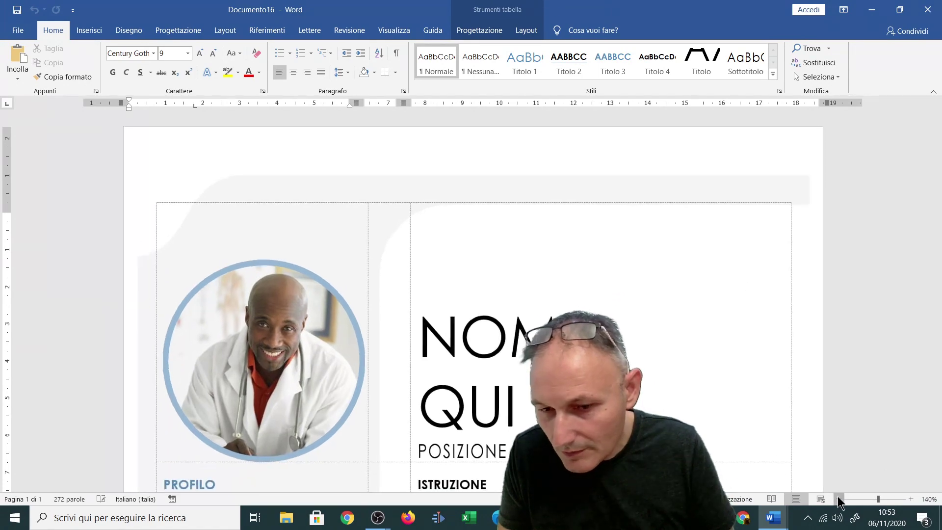
left_click(839, 499)
left_click(838, 499)
left_click(839, 499)
double_click(838, 499)
double_click(839, 499)
double_click(838, 499)
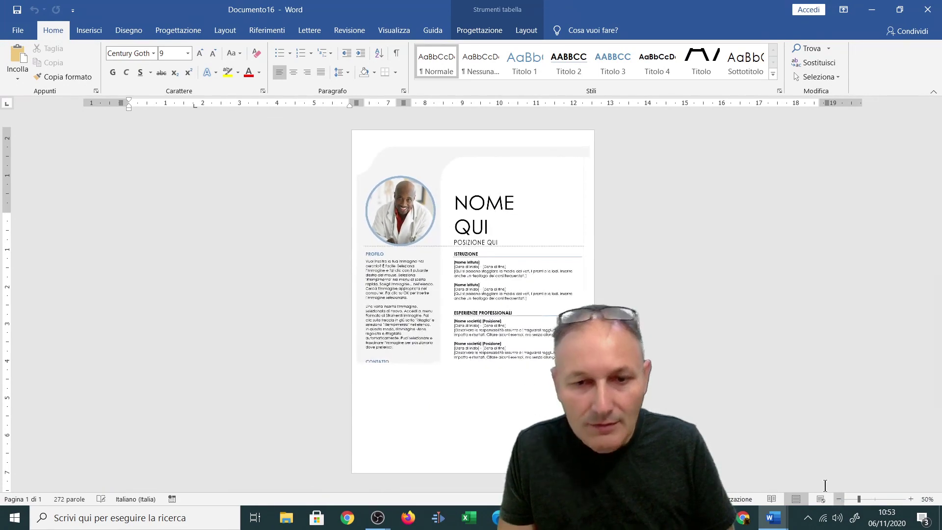
left_click_drag(454, 196, 501, 222)
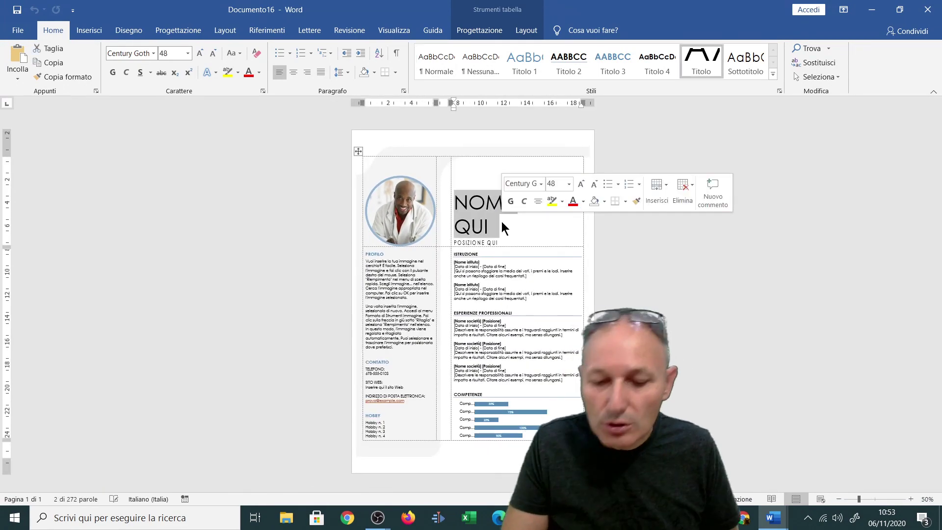
type("M")
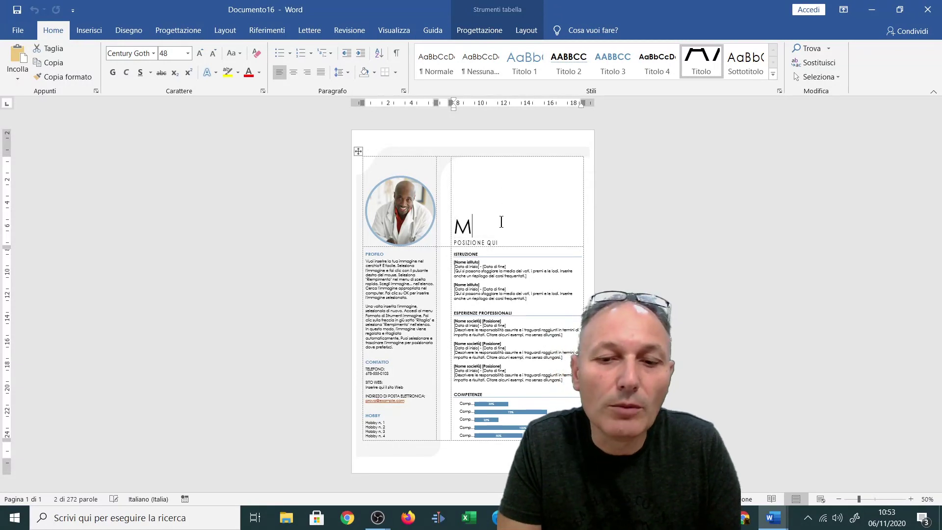
type("ARIO ROSSI")
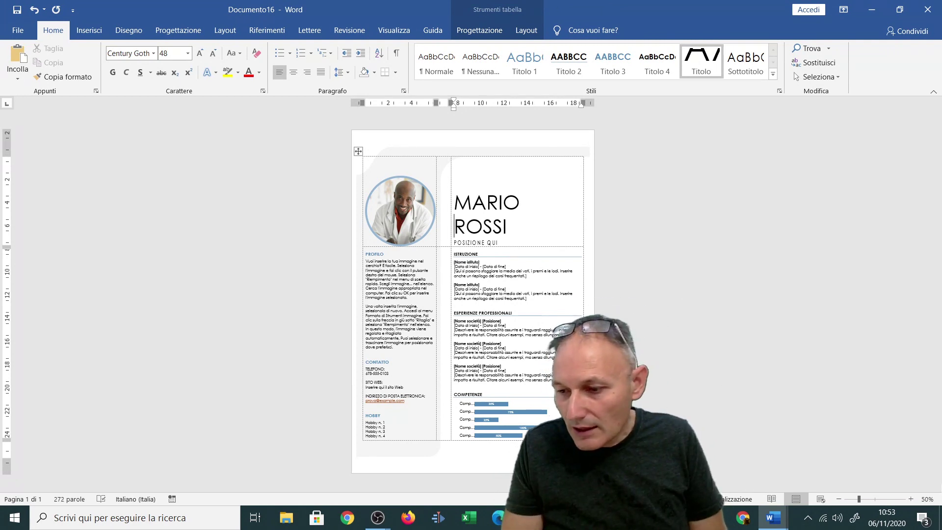
Step: Zoom the CV back to 100% and scroll down through the placeholders
left_click(910, 499)
left_click(910, 499)
left_click(910, 499)
left_click(910, 499)
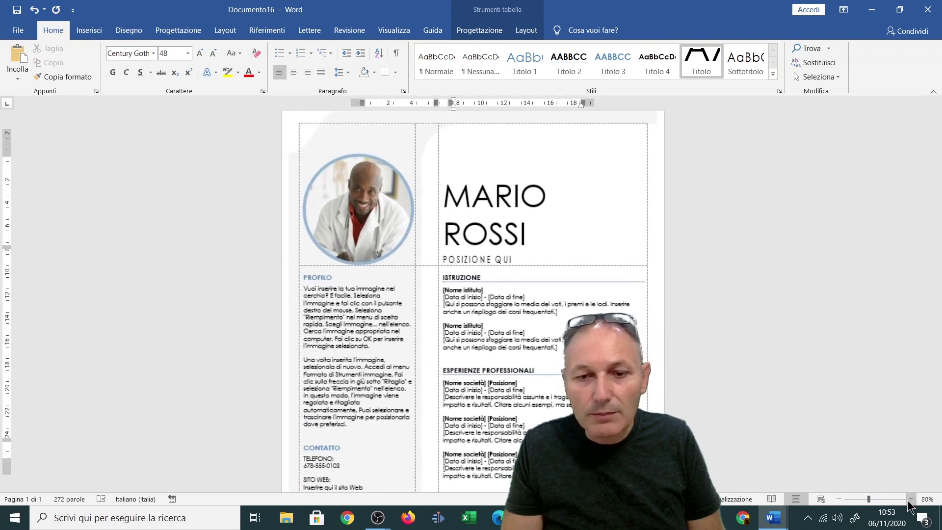
left_click(910, 499)
scroll(470, 324, "down", 1)
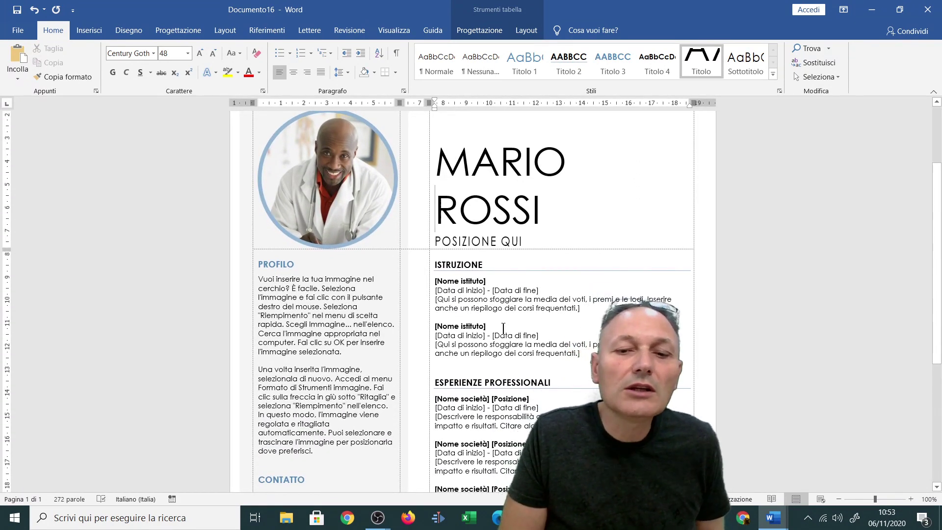
scroll(503, 327, "down", 1)
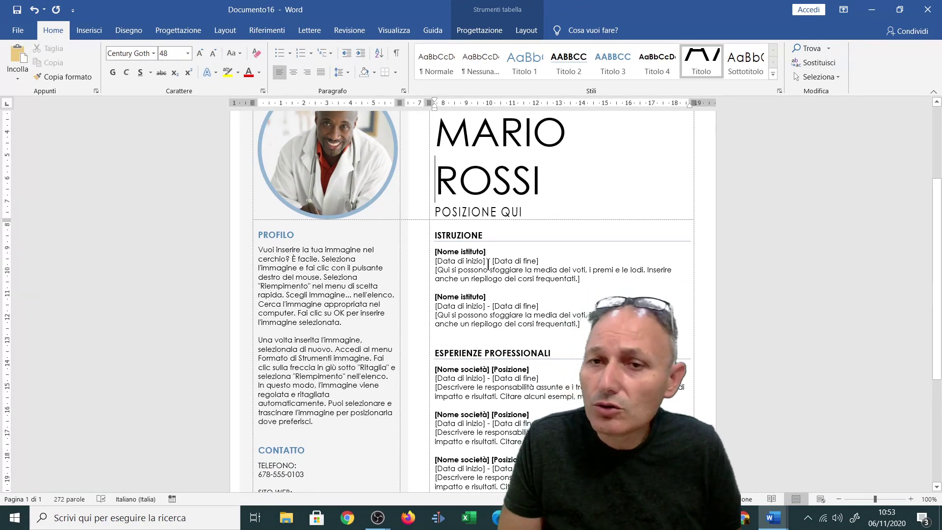
Step: Close the CV with Non salvare, then relaunch Word from the desktop
left_click(934, 5)
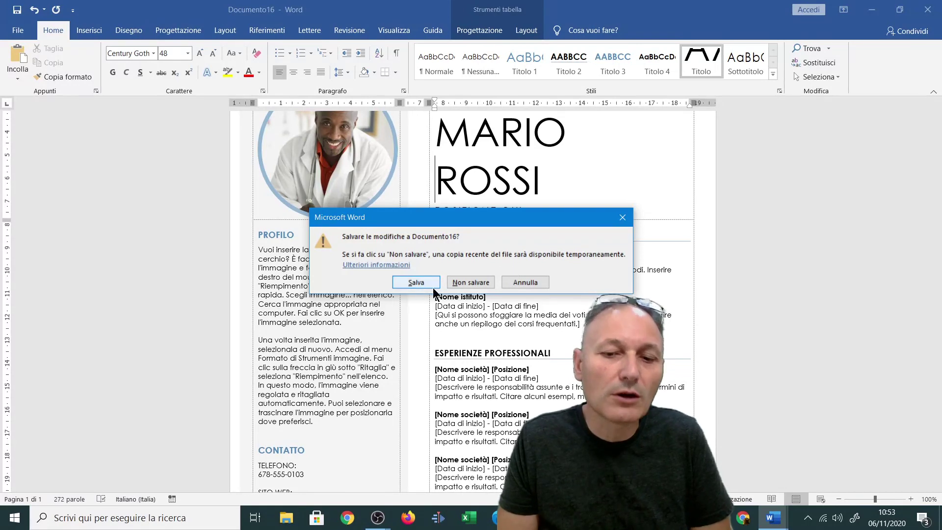
left_click(462, 282)
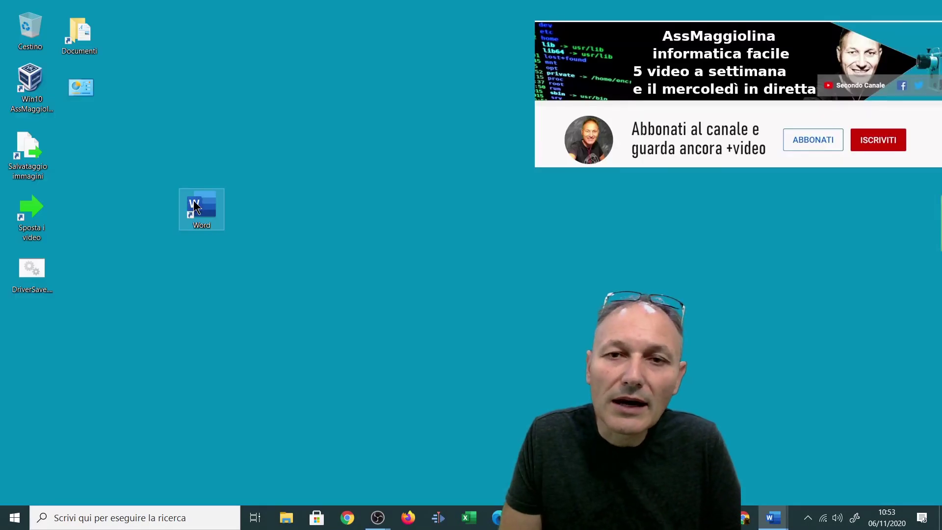
double_click(195, 206)
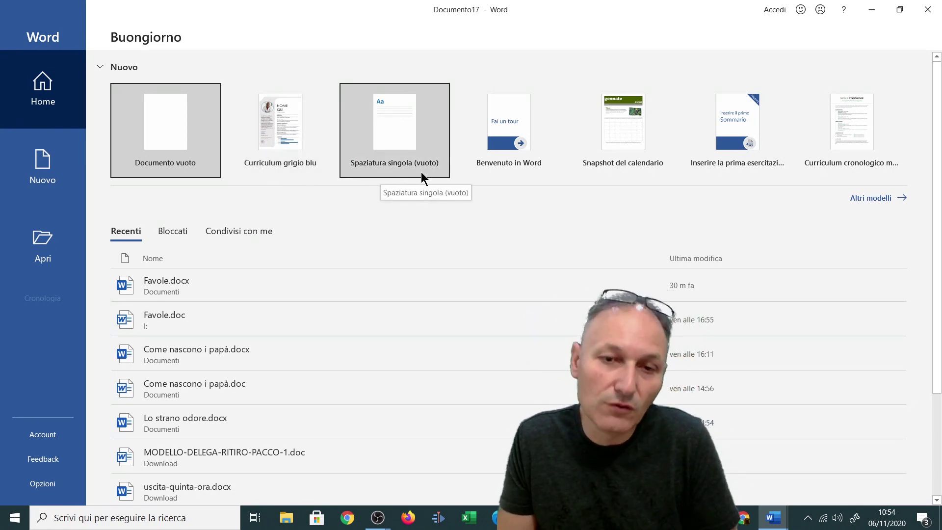
Step: Browse the full template gallery and enter 'Presentazione' as the online template search term
left_click(873, 198)
scroll(554, 344, "down", 1)
scroll(553, 358, "down", 2)
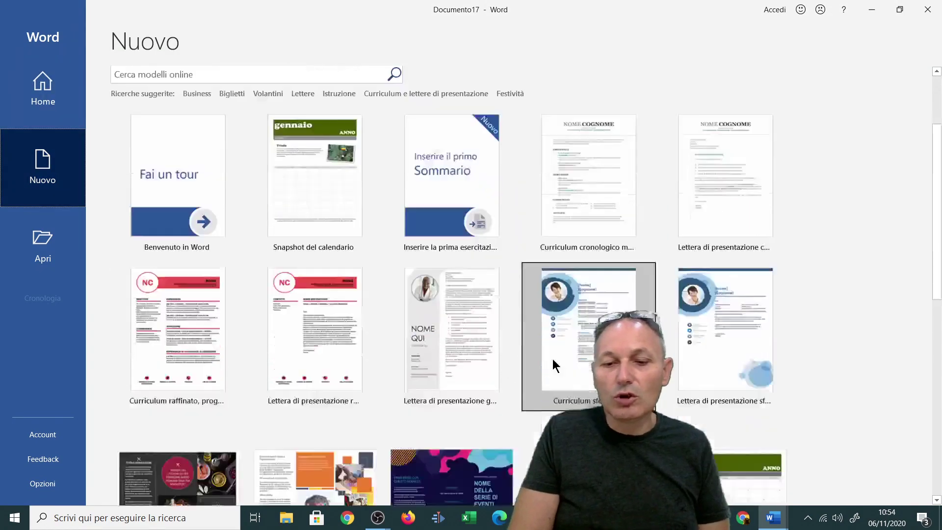
scroll(552, 358, "down", 5)
scroll(554, 363, "down", 3)
scroll(552, 360, "down", 2)
scroll(552, 358, "up", 1)
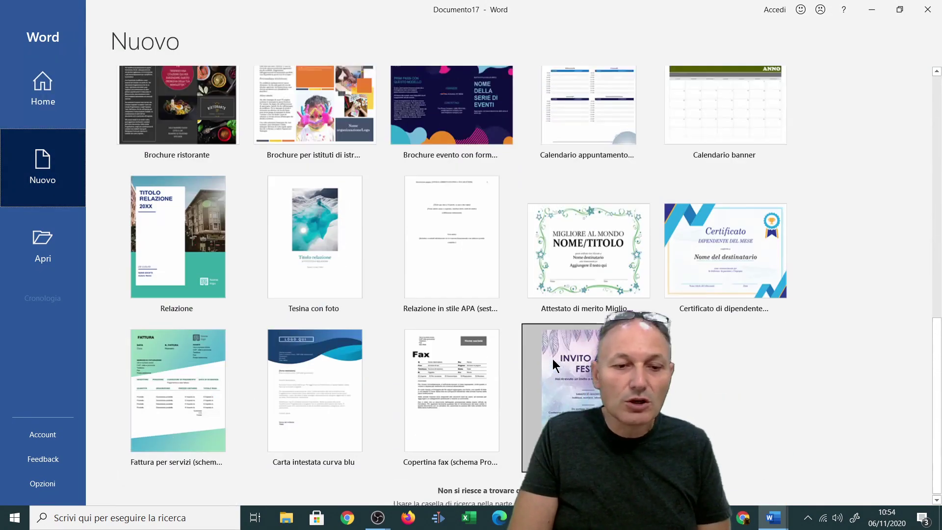
scroll(552, 357, "up", 8)
scroll(552, 351, "up", 5)
type("Presenta")
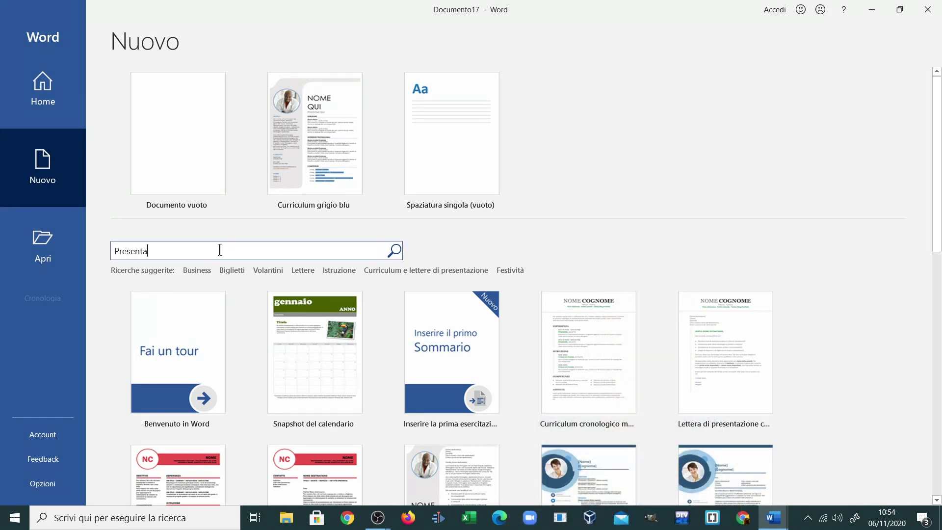
type("zione")
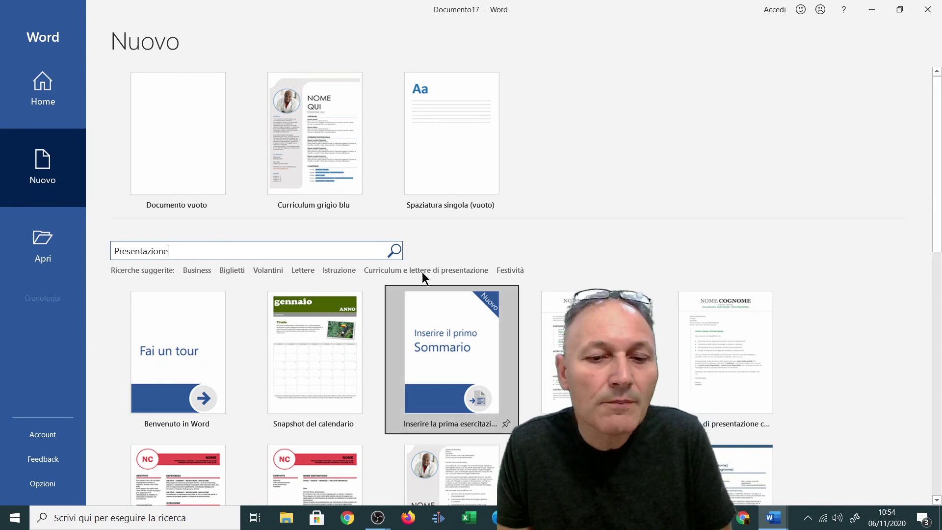
Step: Search templates for 'Presentazione' and create a document from 'Lettera di presentazione sfere blu'
left_click(395, 249)
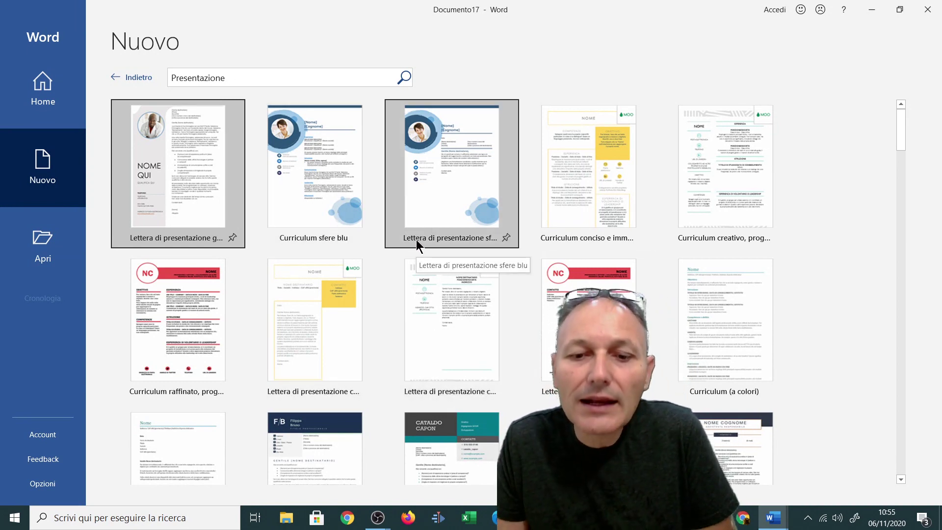
left_click(451, 192)
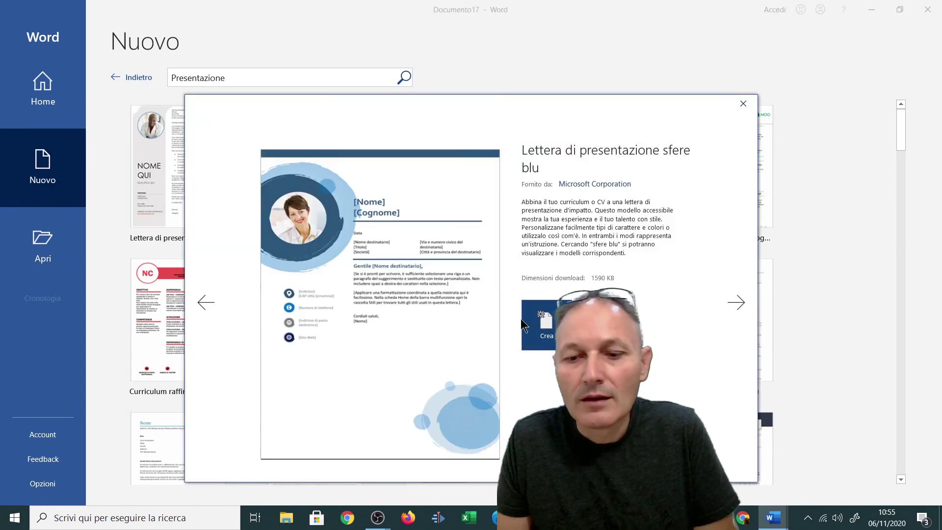
left_click(540, 312)
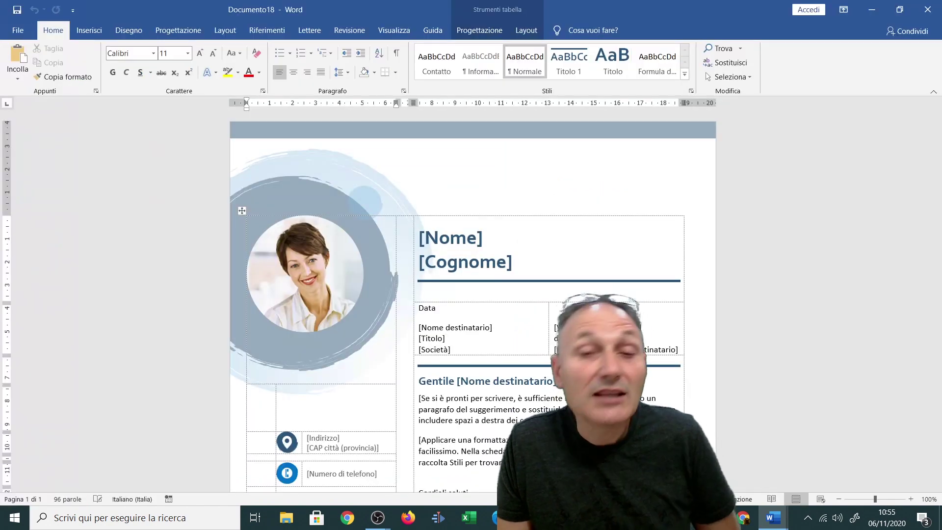
scroll(592, 313, "down", 1)
scroll(592, 313, "down", 2)
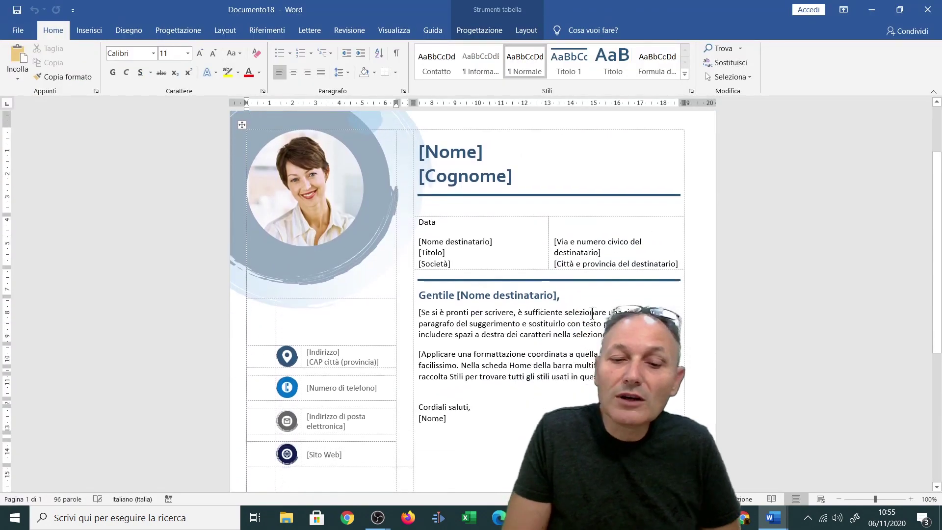
scroll(592, 313, "down", 2)
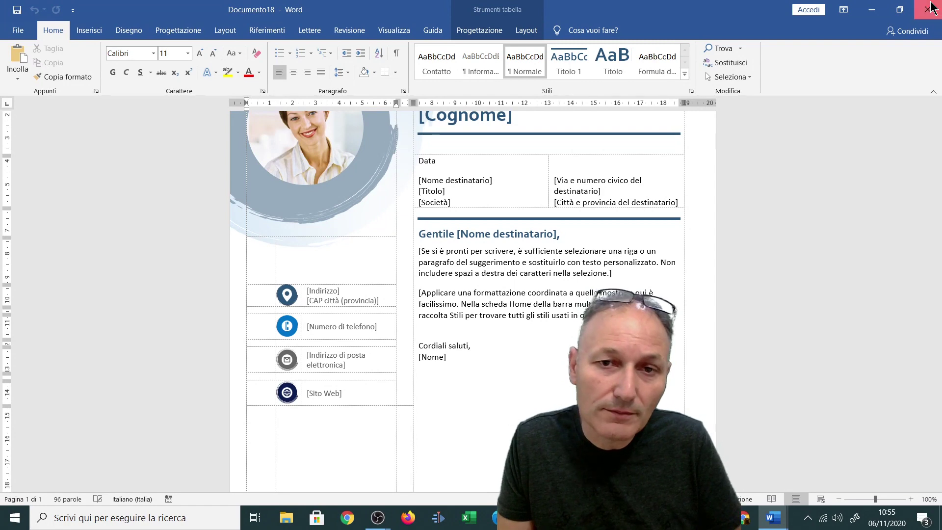
Step: Close the cover letter without saving and start a new blank document
left_click(931, 8)
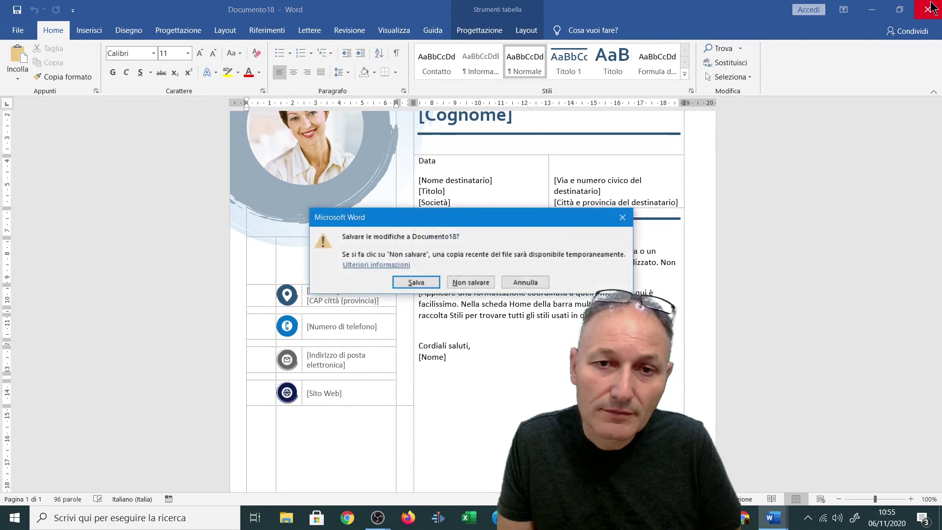
left_click(476, 281)
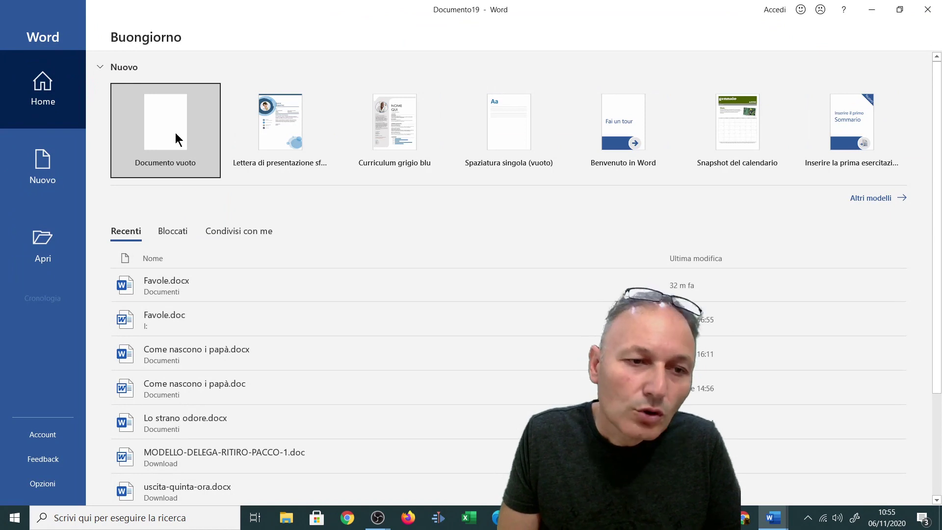
left_click(175, 137)
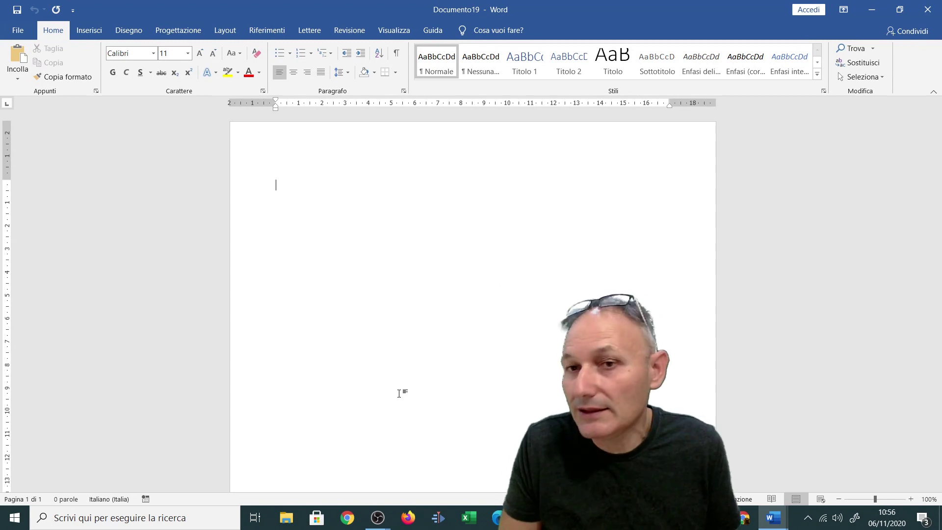
Step: Put the cursor at the top of the blank page and zoom the view to 160%
left_click(472, 398)
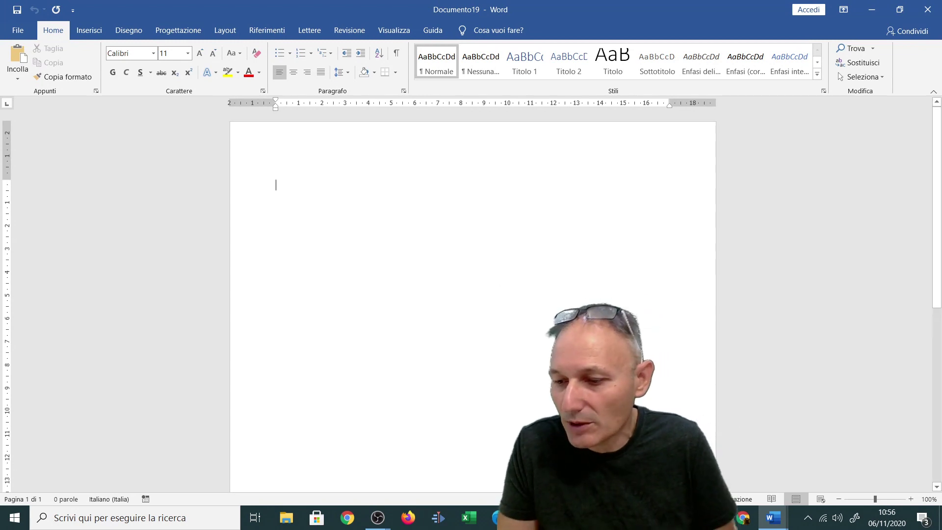
left_click(910, 499)
left_click(909, 499)
left_click(909, 499)
left_click(909, 499)
left_click(909, 499)
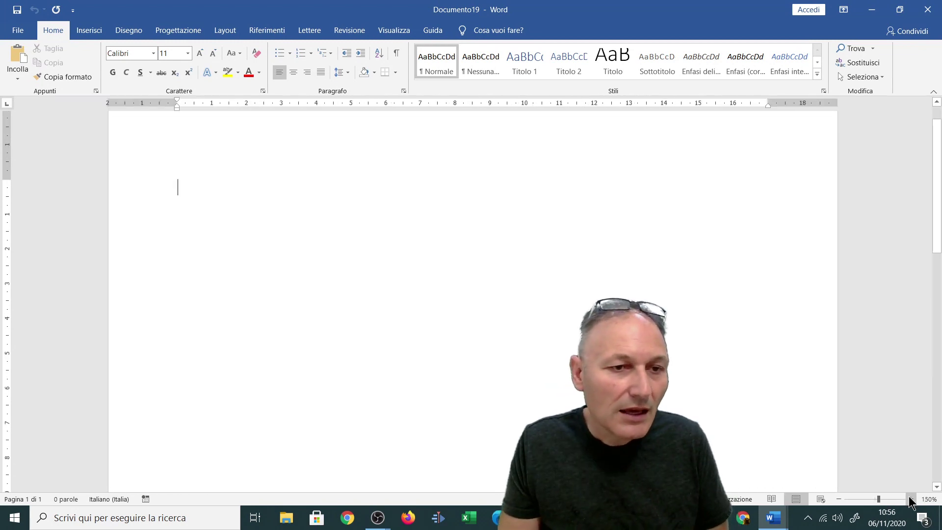
left_click(909, 499)
type("In")
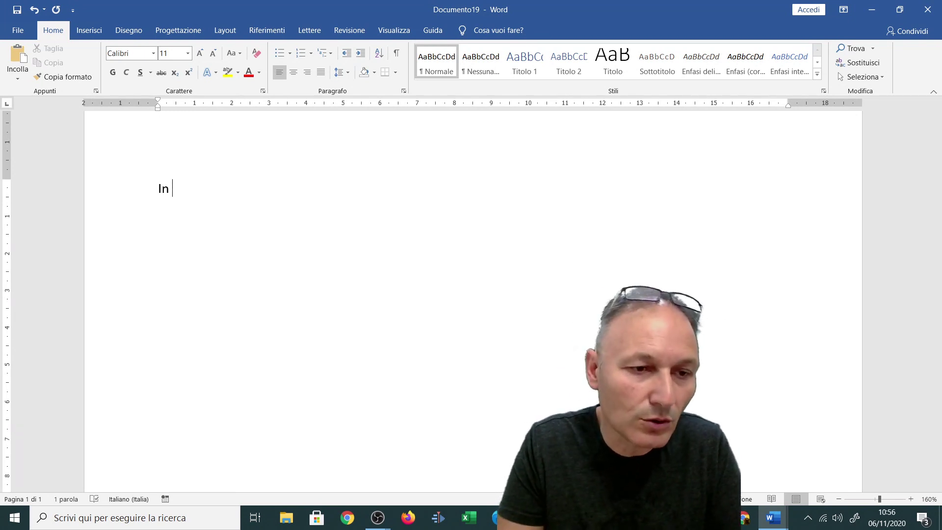
Step: Type 'una foresta in montagna (molto alta)' after 'In' to open the story
type("una")
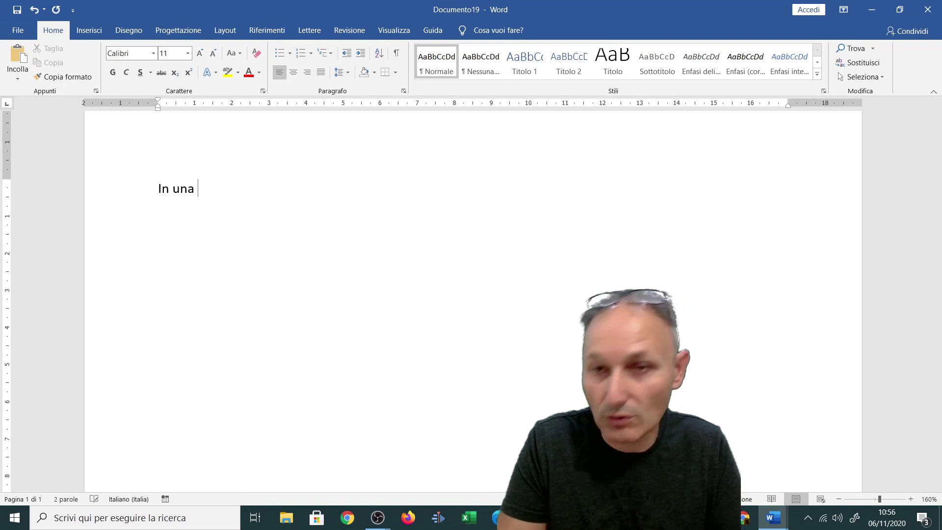
type(" foresta ")
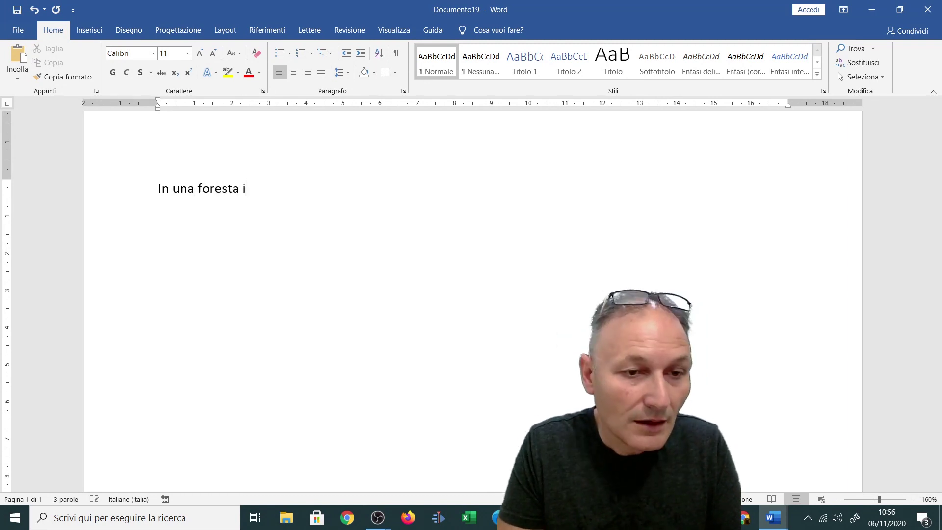
type("in montagna")
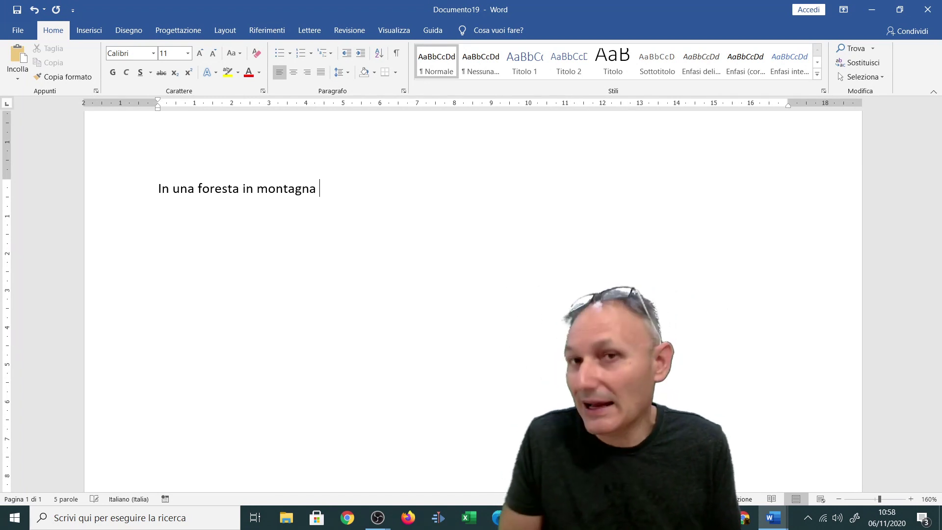
type("(")
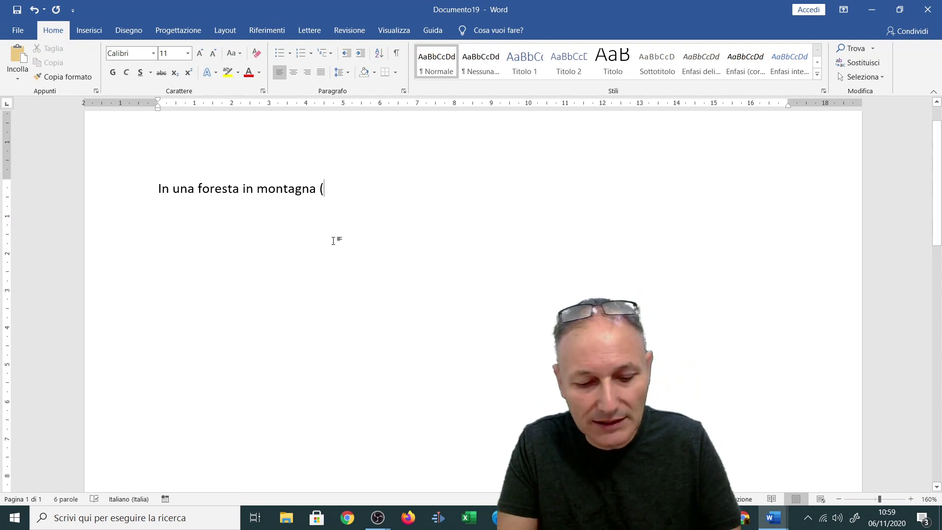
type("molto alta")
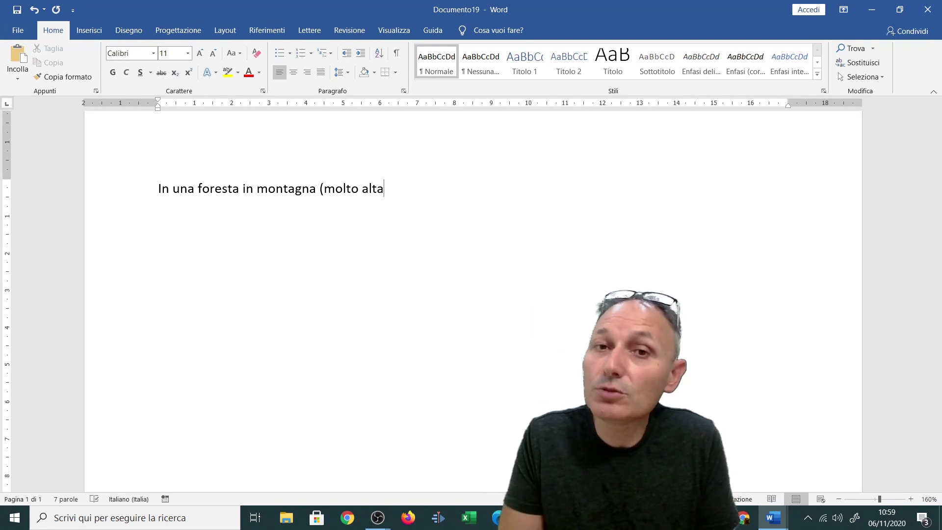
type(")")
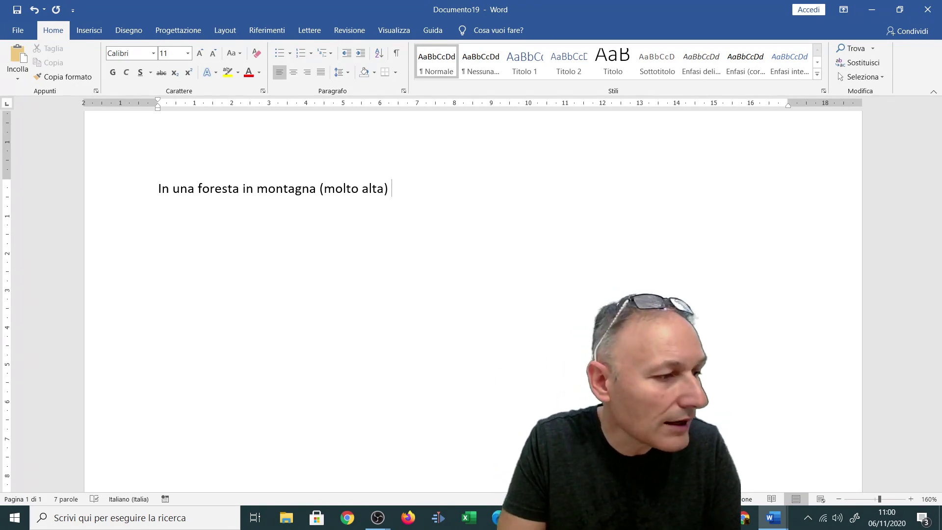
Step: Continue the line with 'vicino al fiume, abita un orso buono.'
type("vicino al fiume")
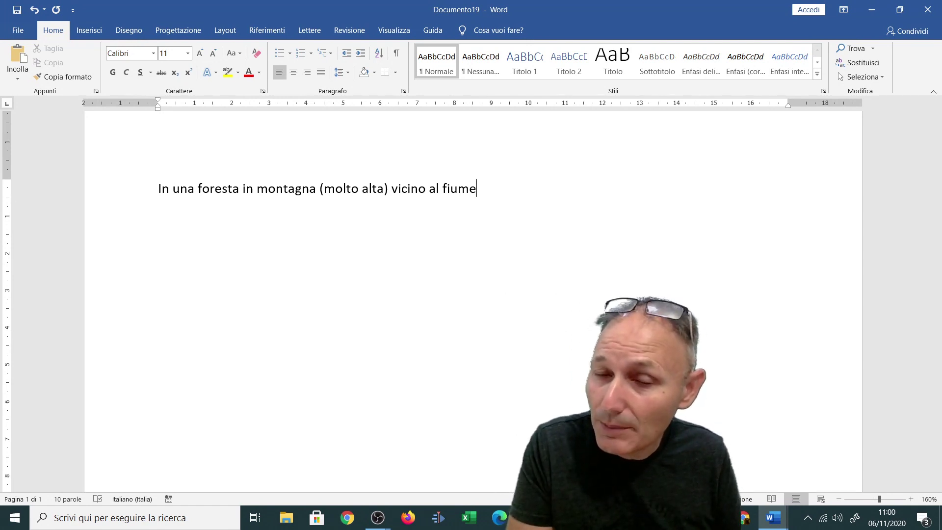
type(",")
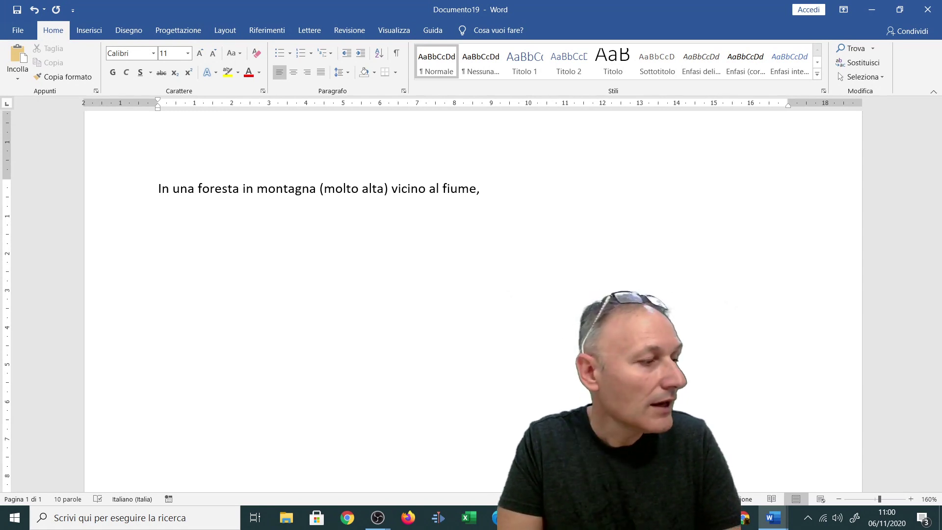
type(" abi")
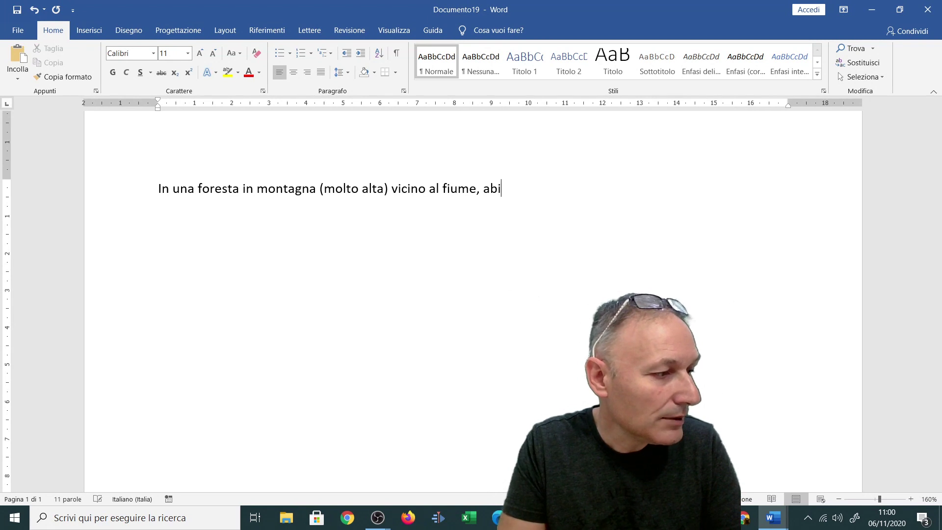
type("ta un orso b")
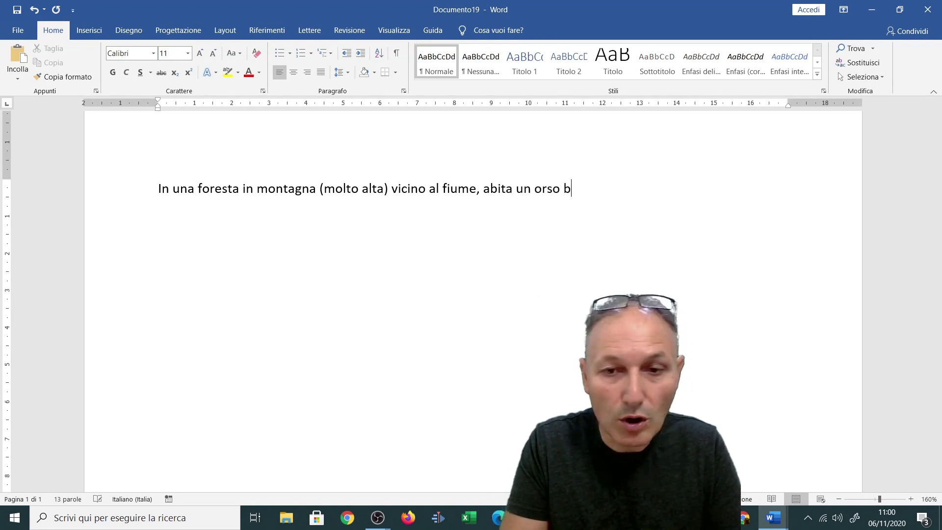
type("uono.")
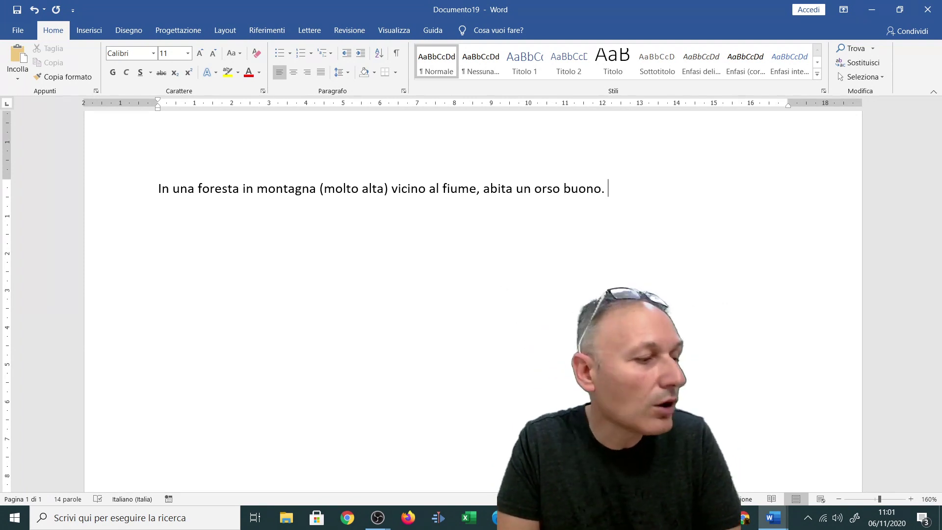
Step: Type 'Non mi rcordo il suo nome' after the first sentence
type("Non mi r")
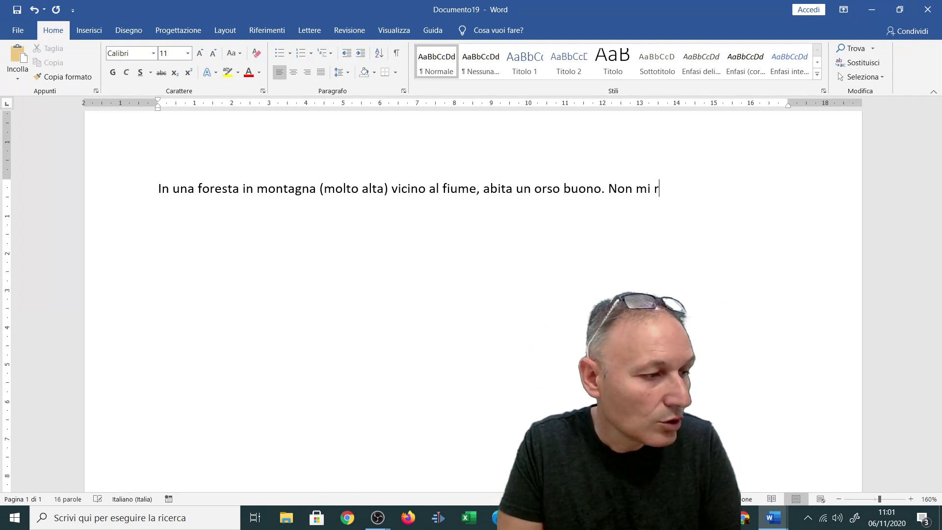
type("cordo i")
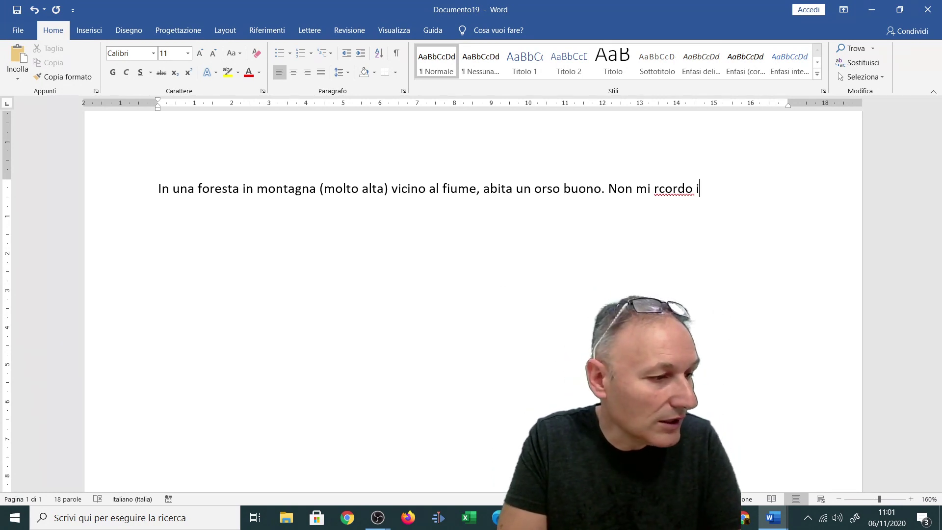
type("l suo nome")
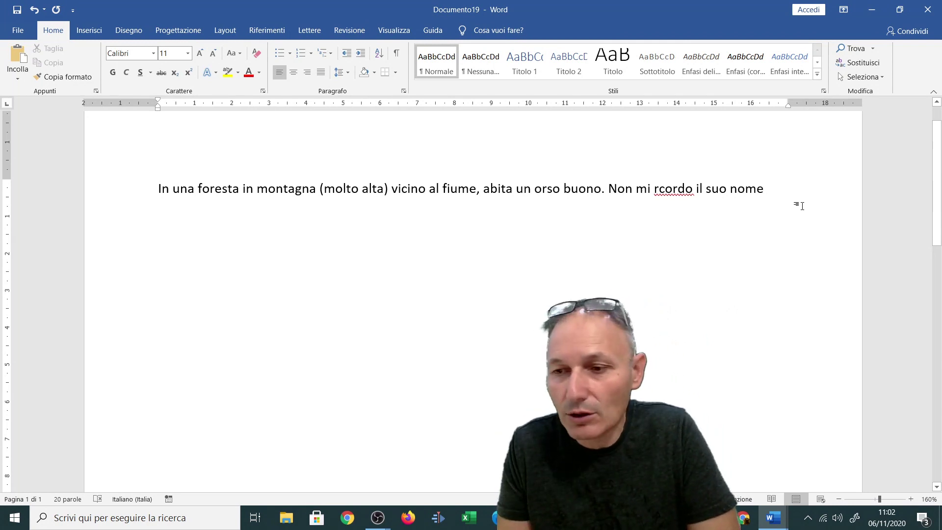
Step: Extend the sentence with 'ma so che tutti lo chiamano l''
type(" m")
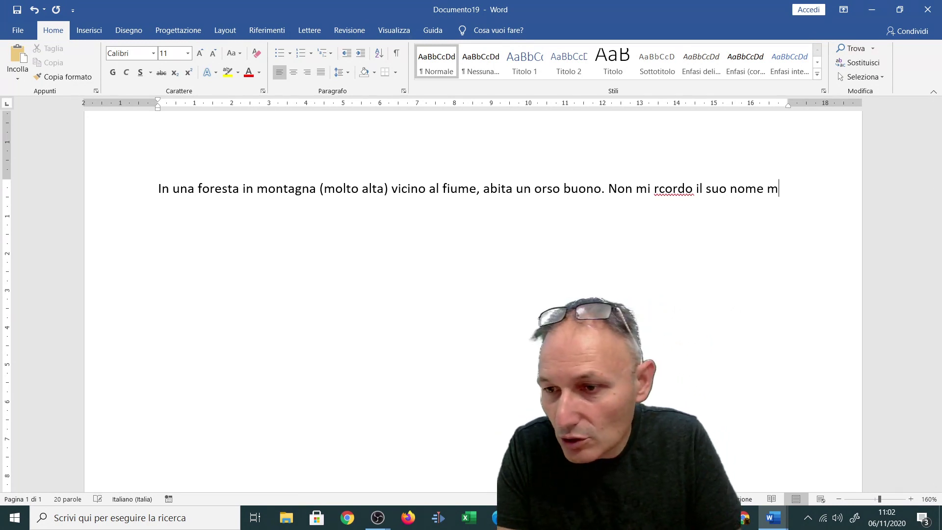
type("a so che tutti lo chiamano")
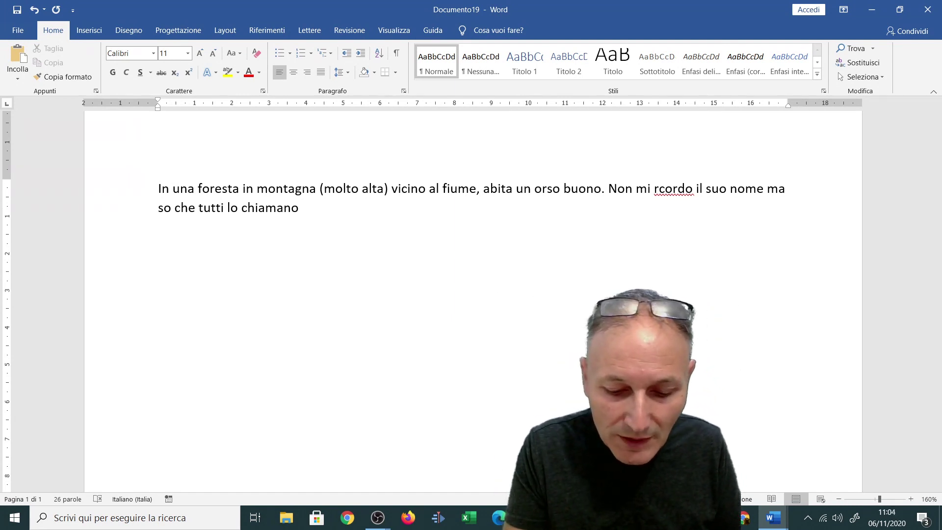
type("l")
type("'")
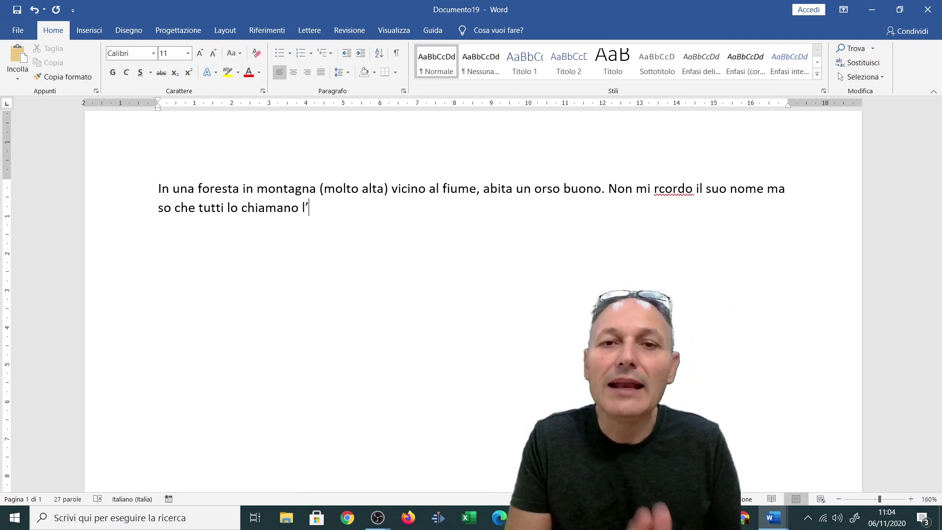
Step: Continue with 'orso dalla pelliccia di tappeto, perché e'' to begin explaining the nickname
type("orso")
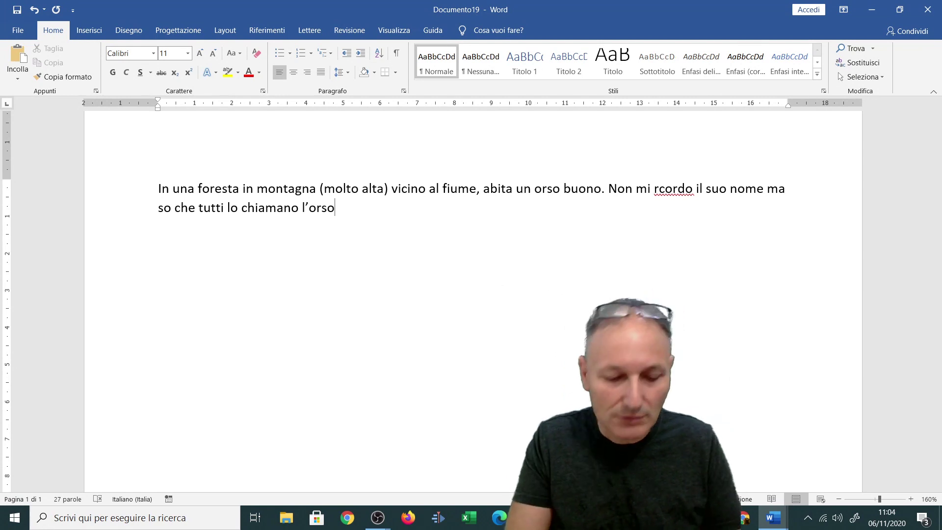
type(" dalla pe")
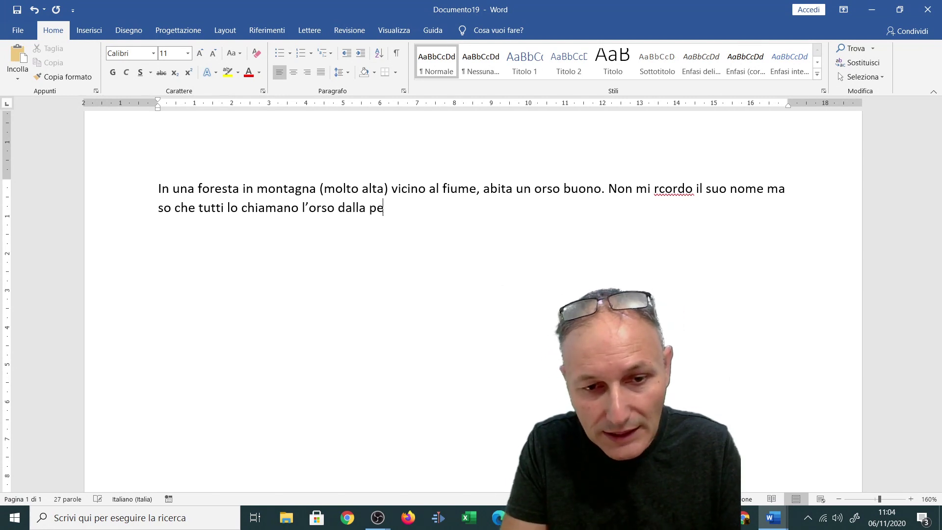
type("lliccia di")
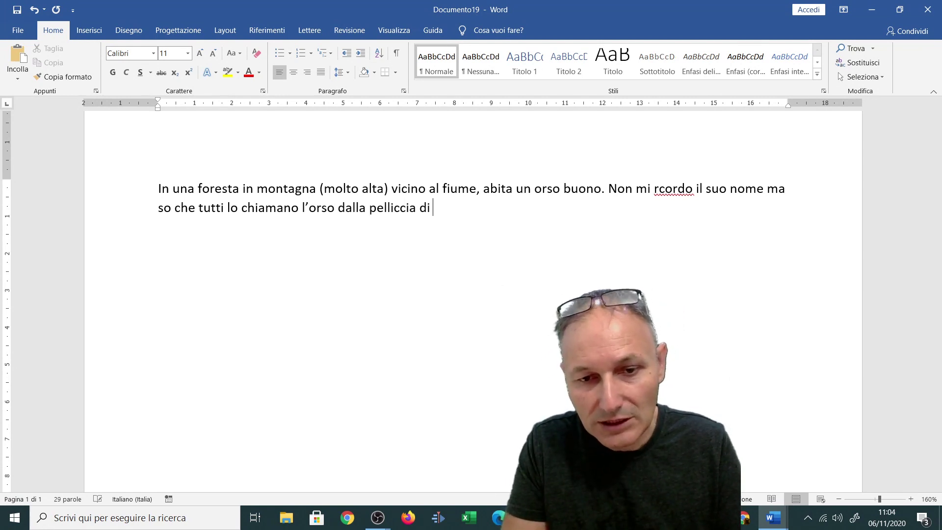
type(" tappeto")
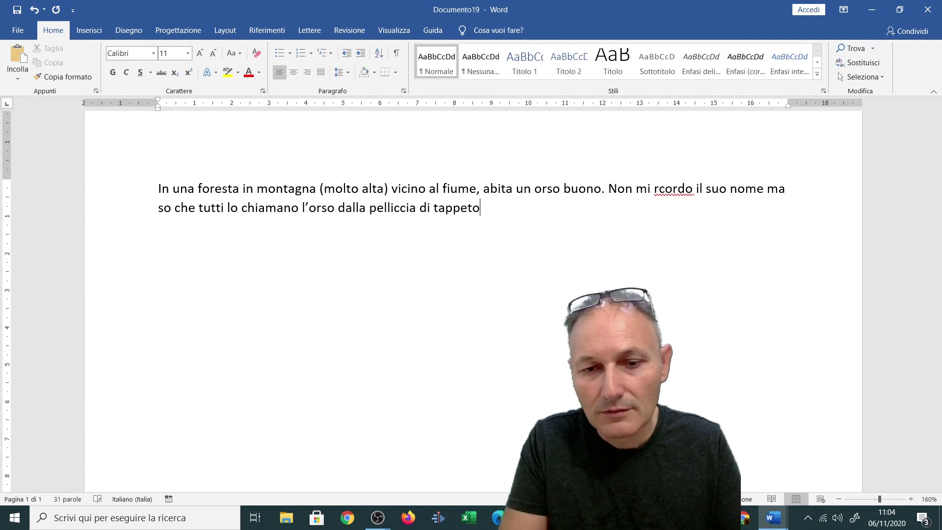
type(", perché")
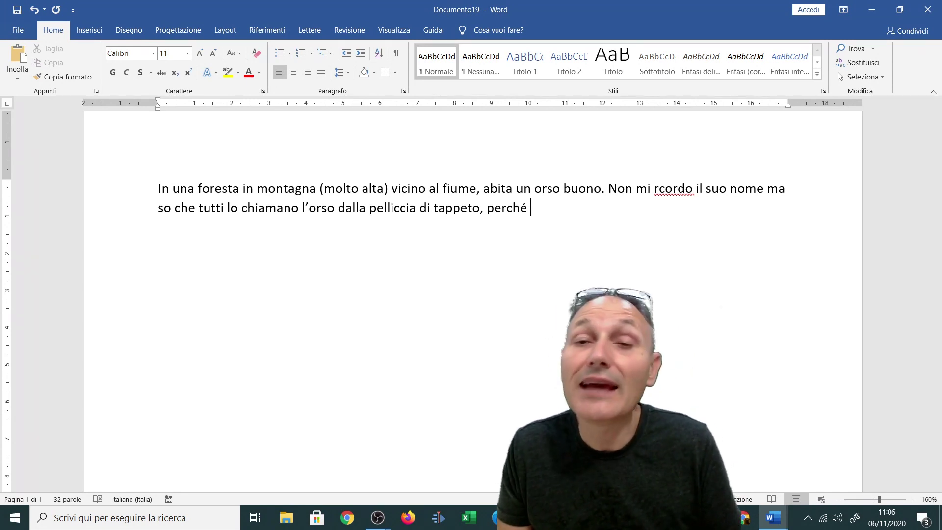
type("e")
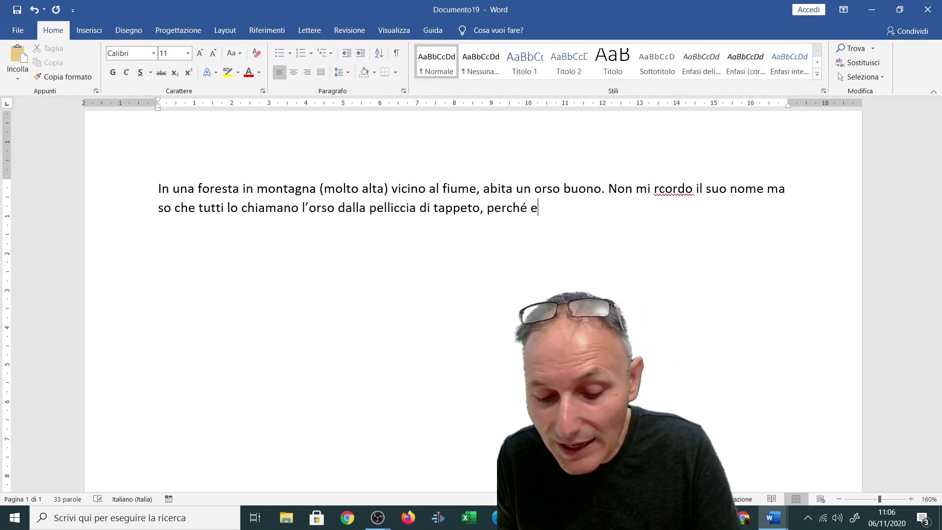
type("'")
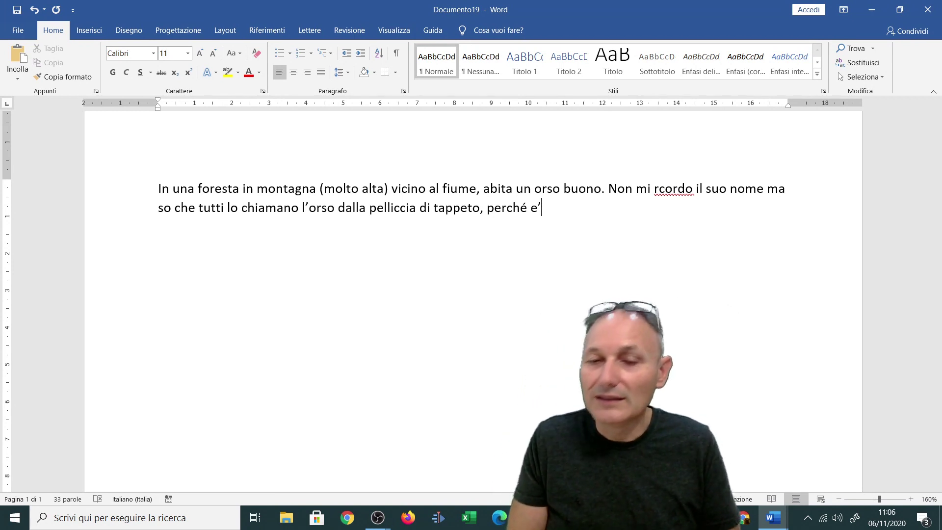